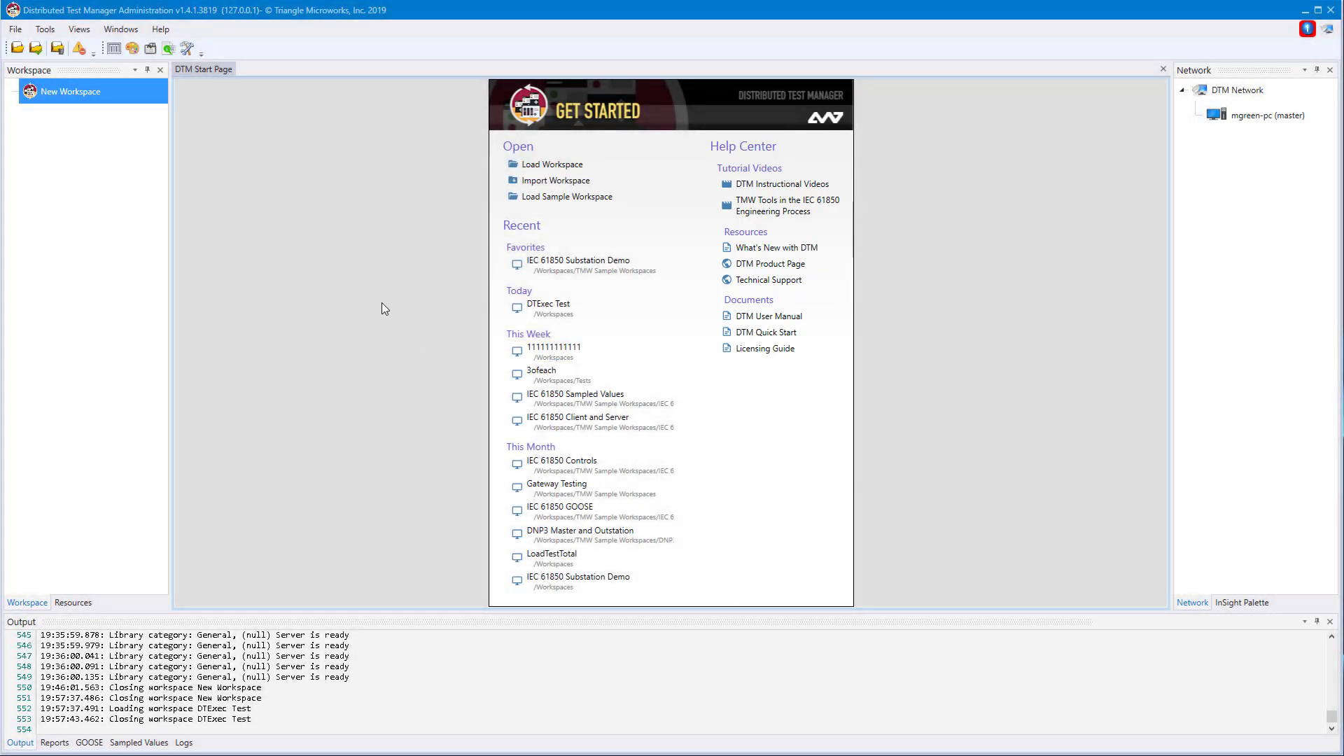
click(79, 29)
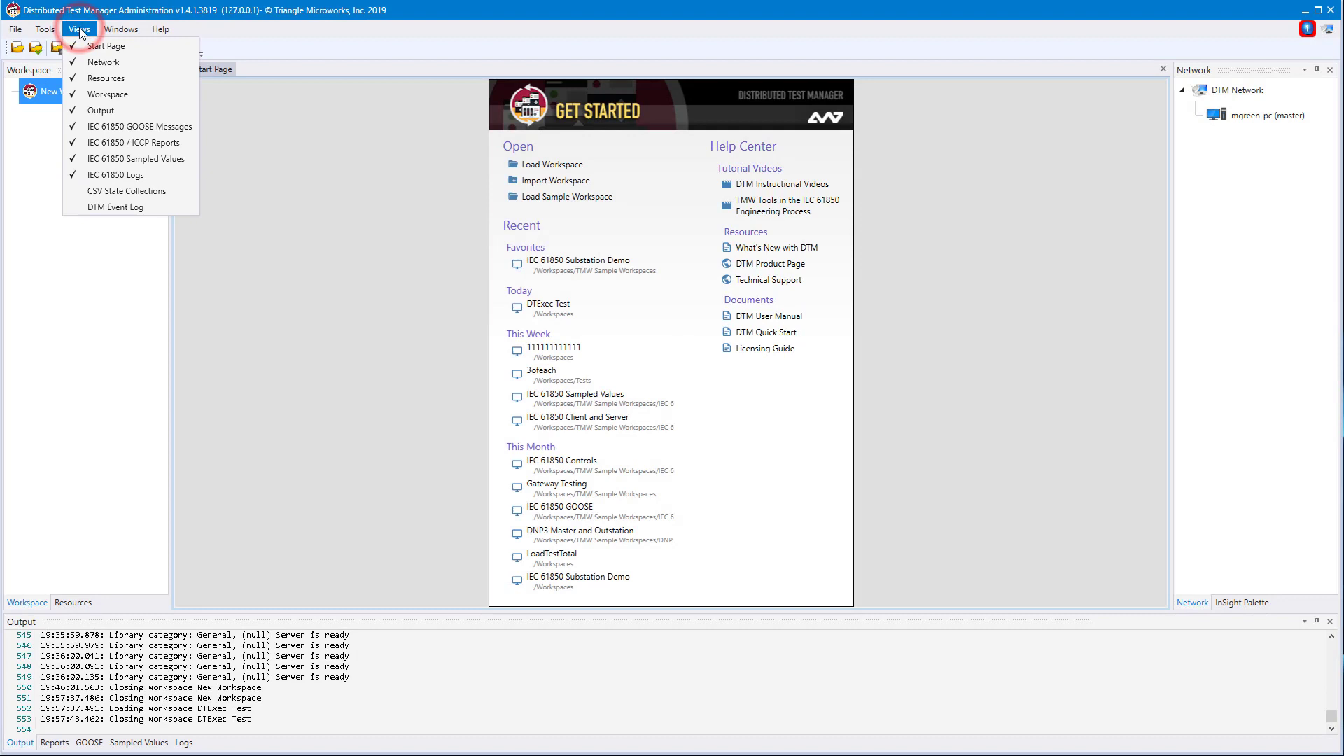
click(416, 372)
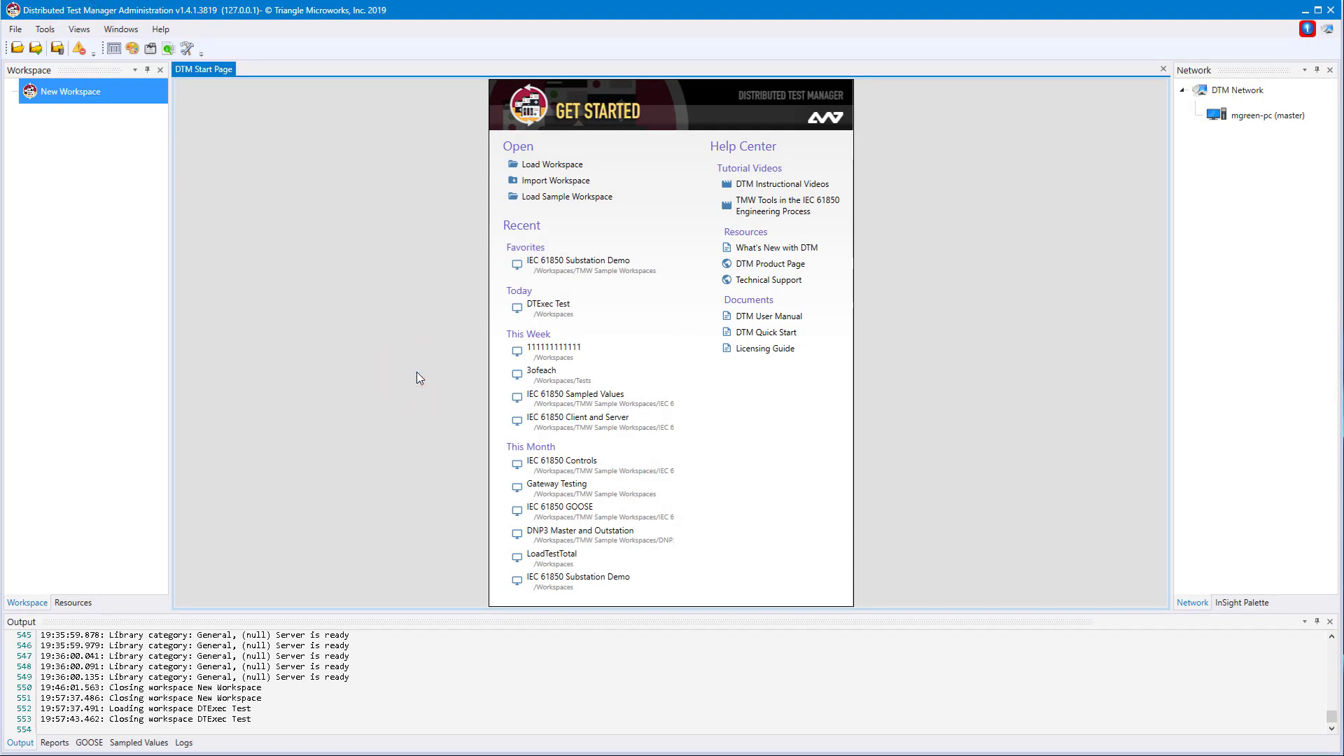
Step: Start adding DNP3 outstations to the new workspace and check which host computers are available for the device
right_click(99, 91)
mouse_move(154, 100)
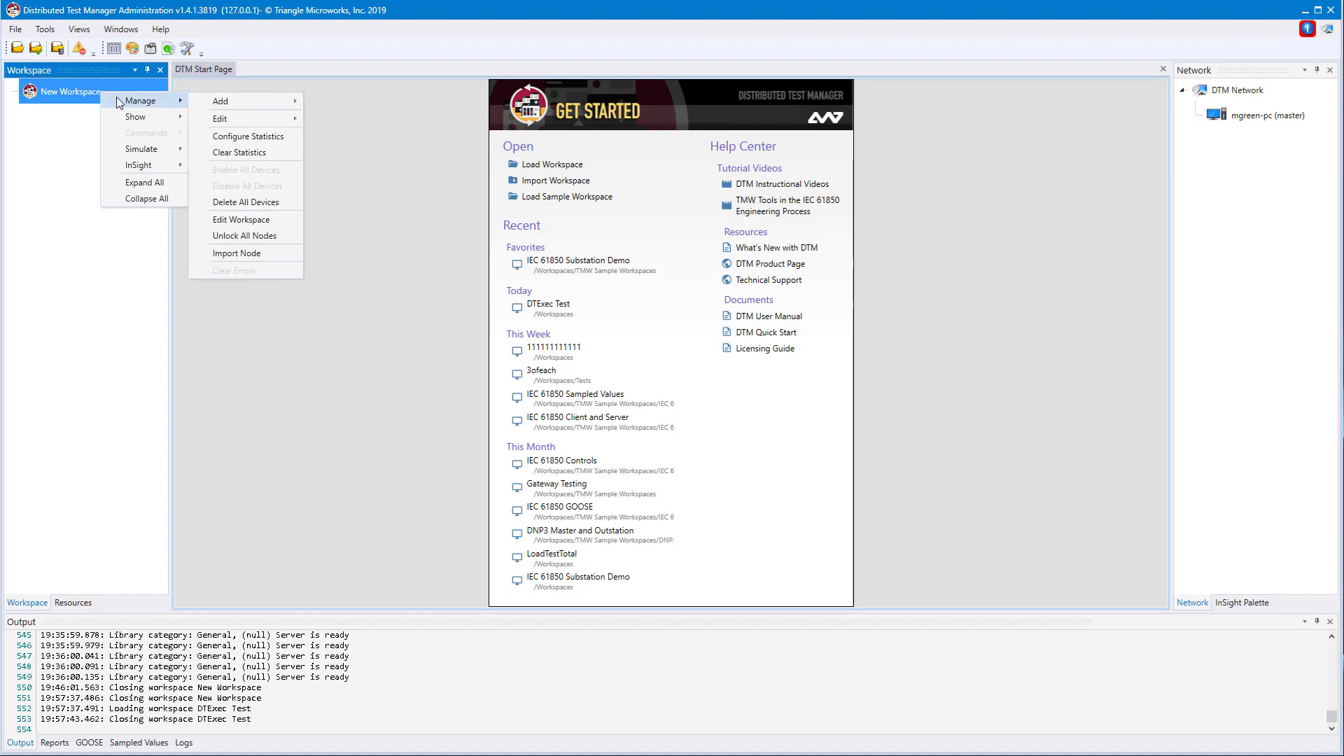
mouse_move(229, 98)
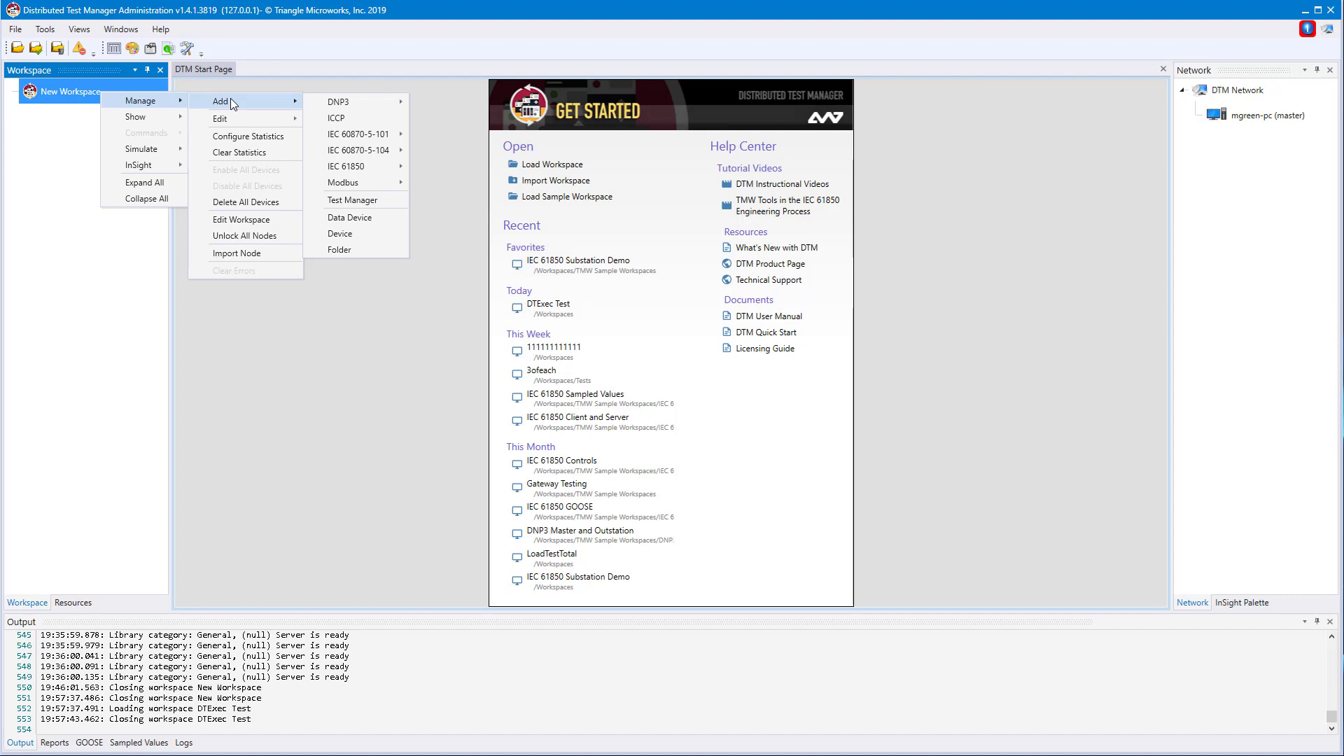
mouse_move(337, 100)
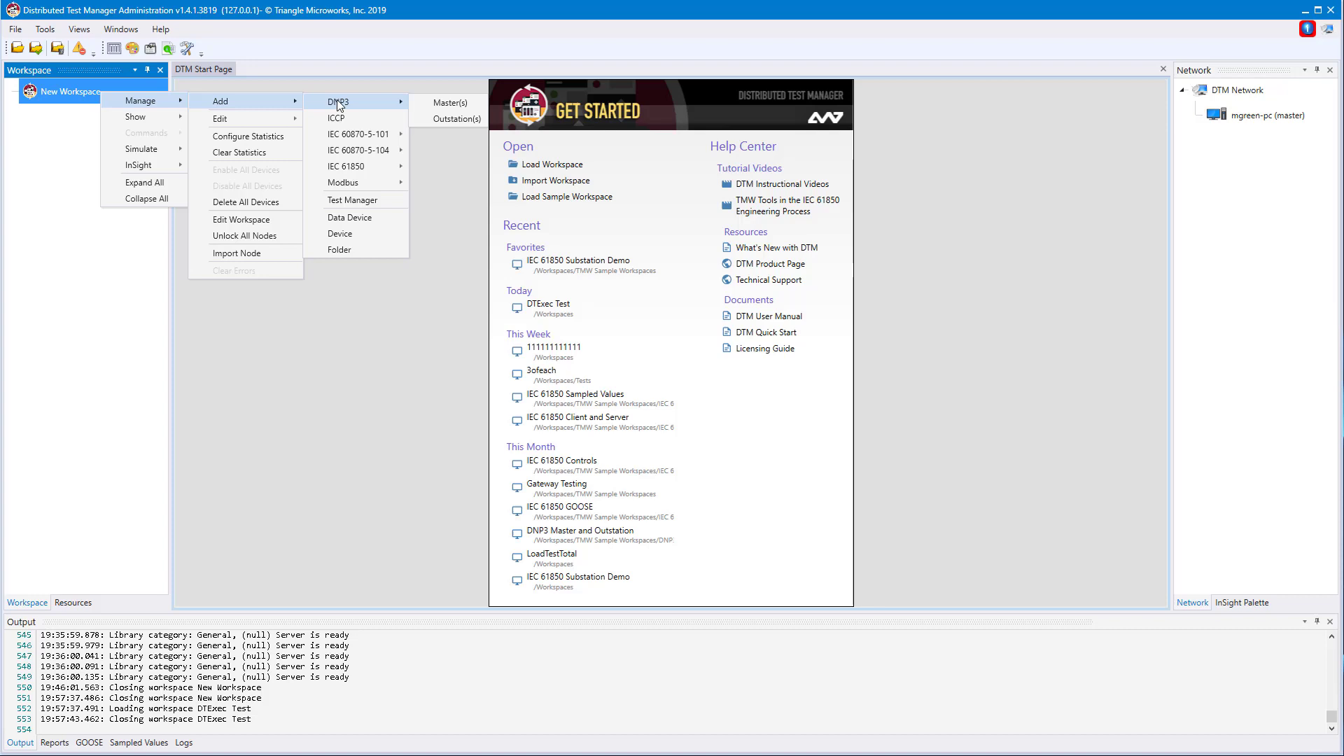
click(447, 120)
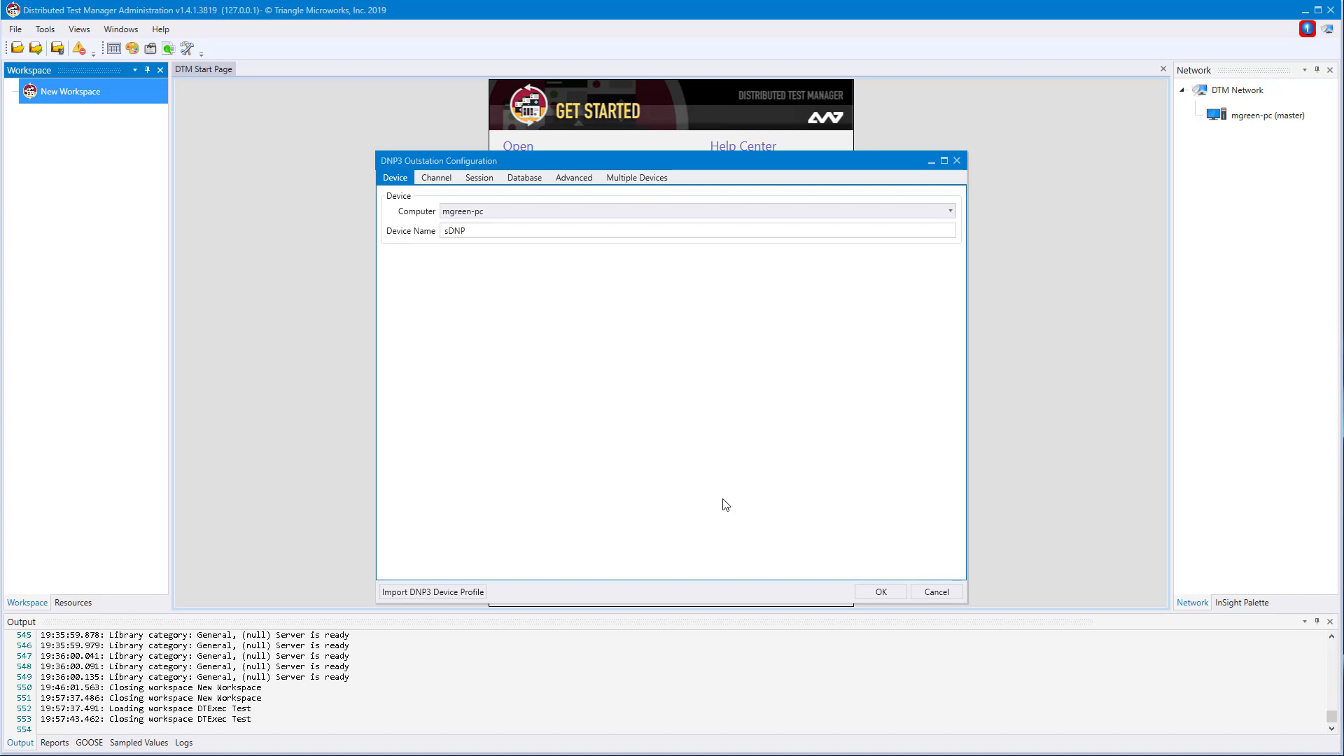
click(778, 212)
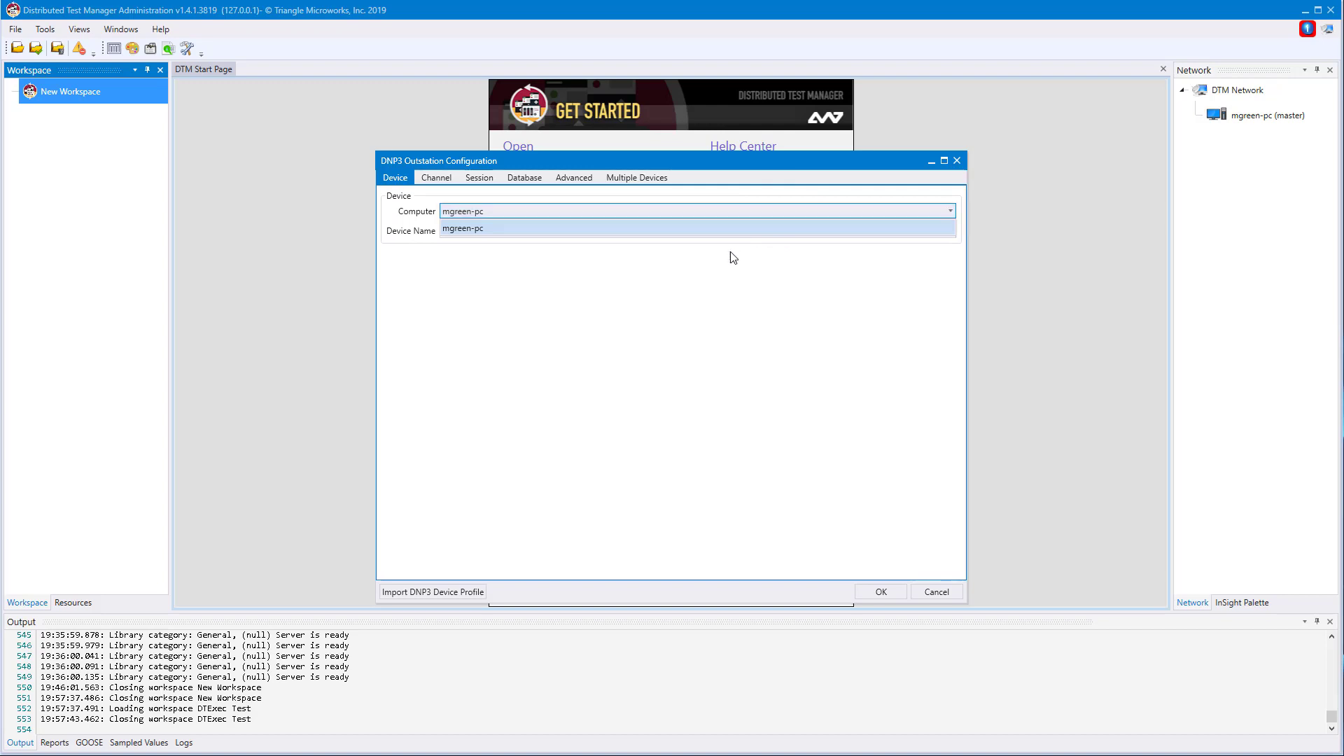
click(672, 290)
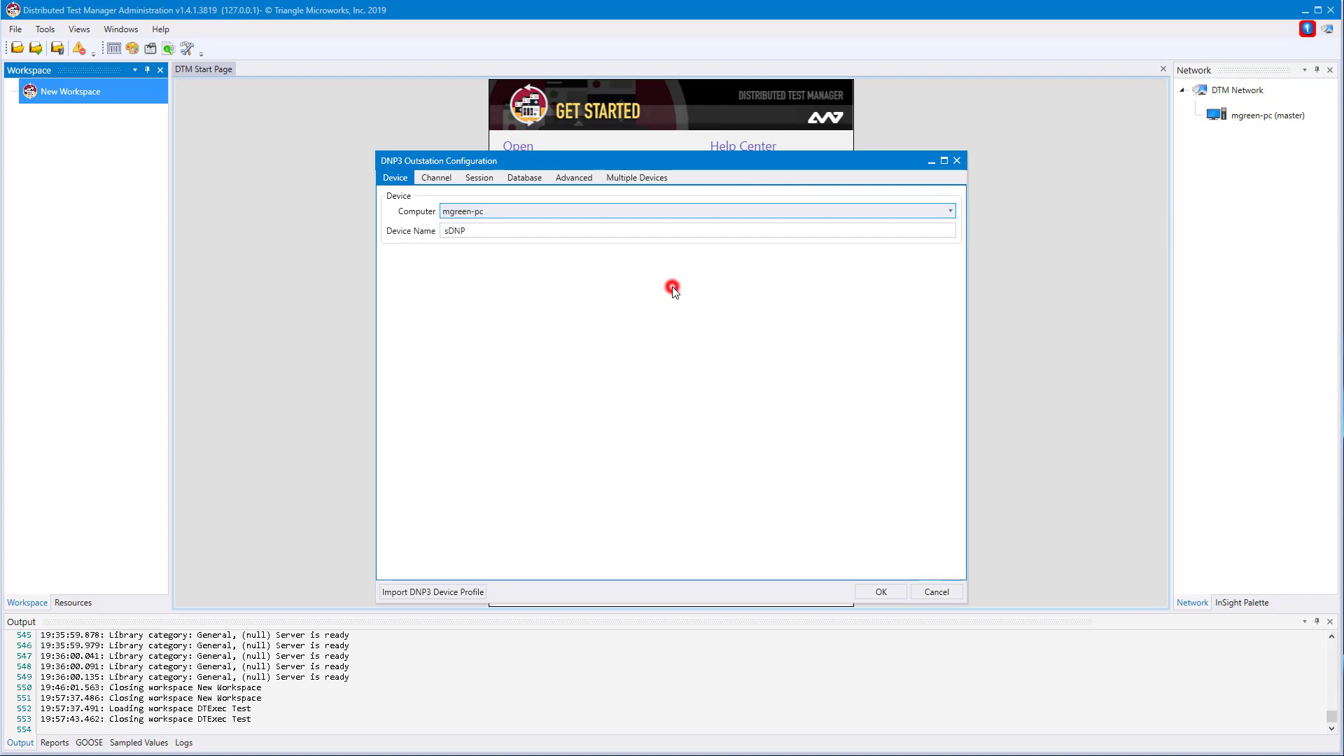
Step: Review the outstation's channel settings, its local address options and its session settings
click(437, 176)
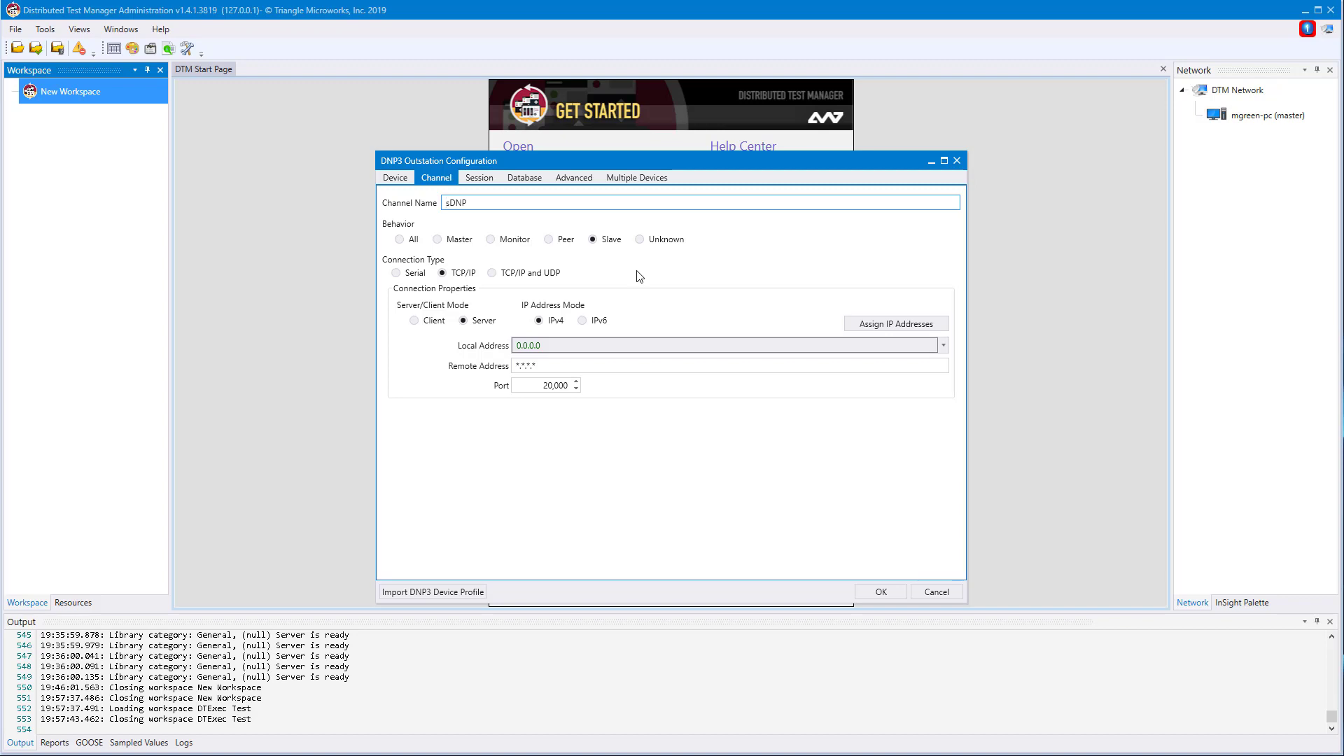
click(685, 344)
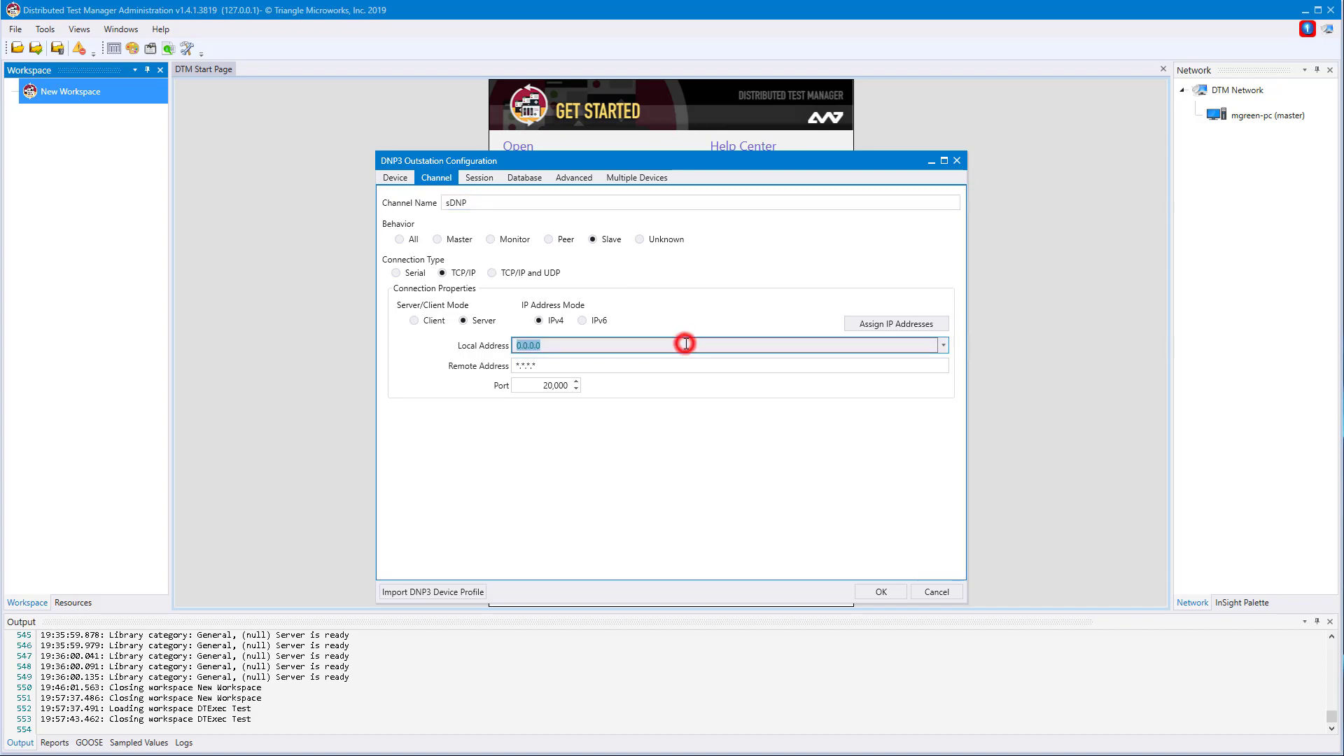
click(943, 345)
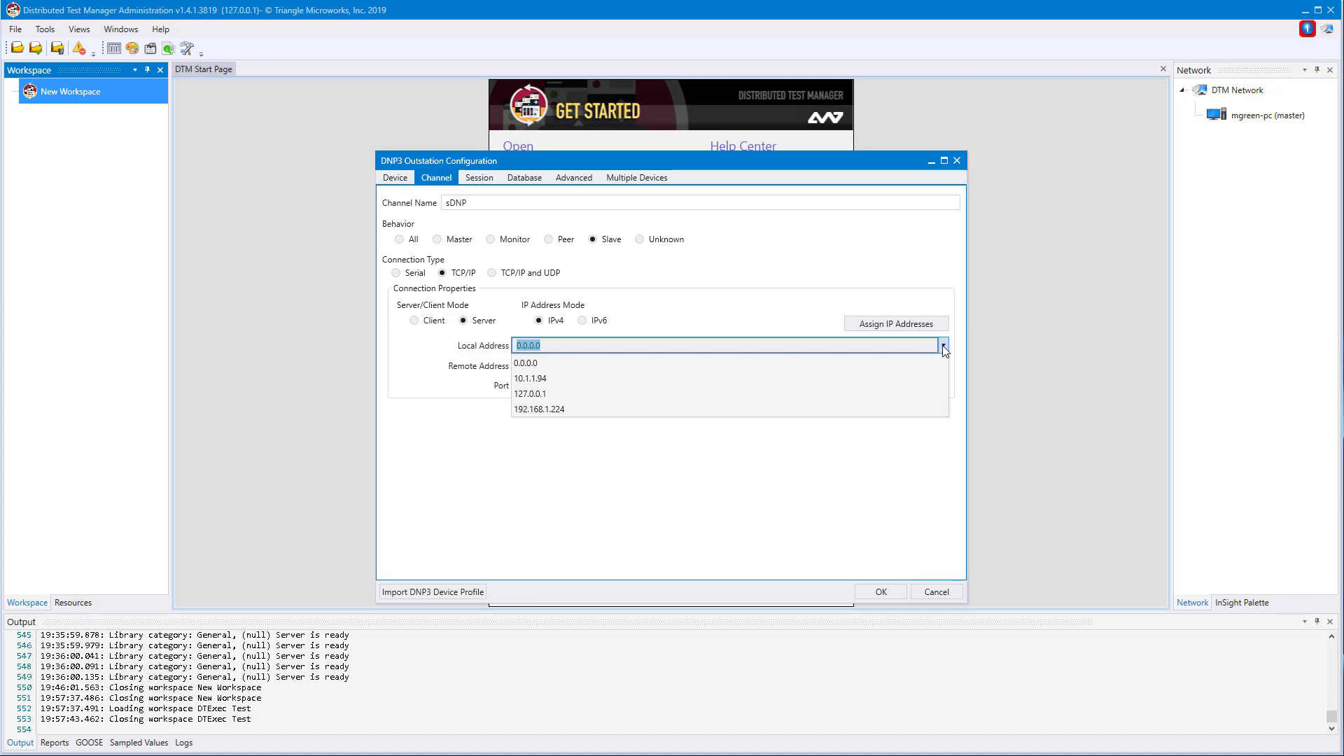
click(741, 464)
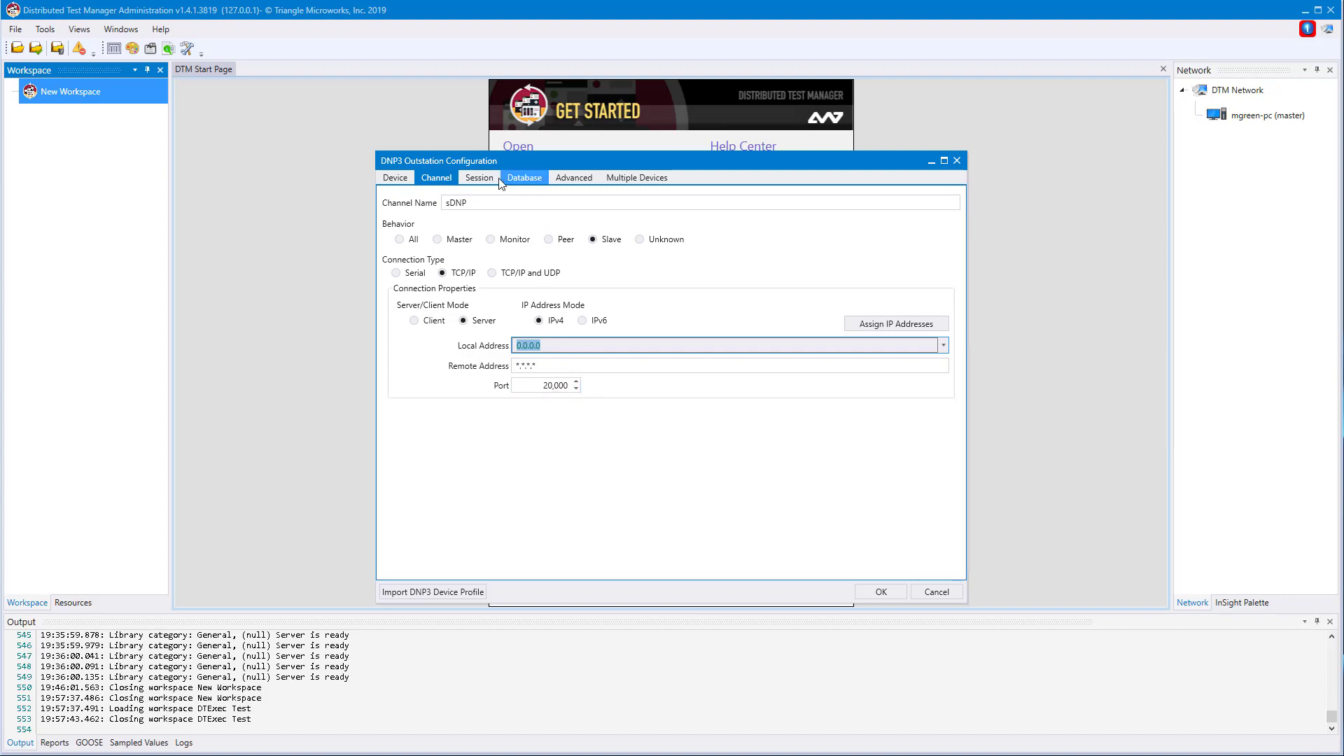
click(480, 178)
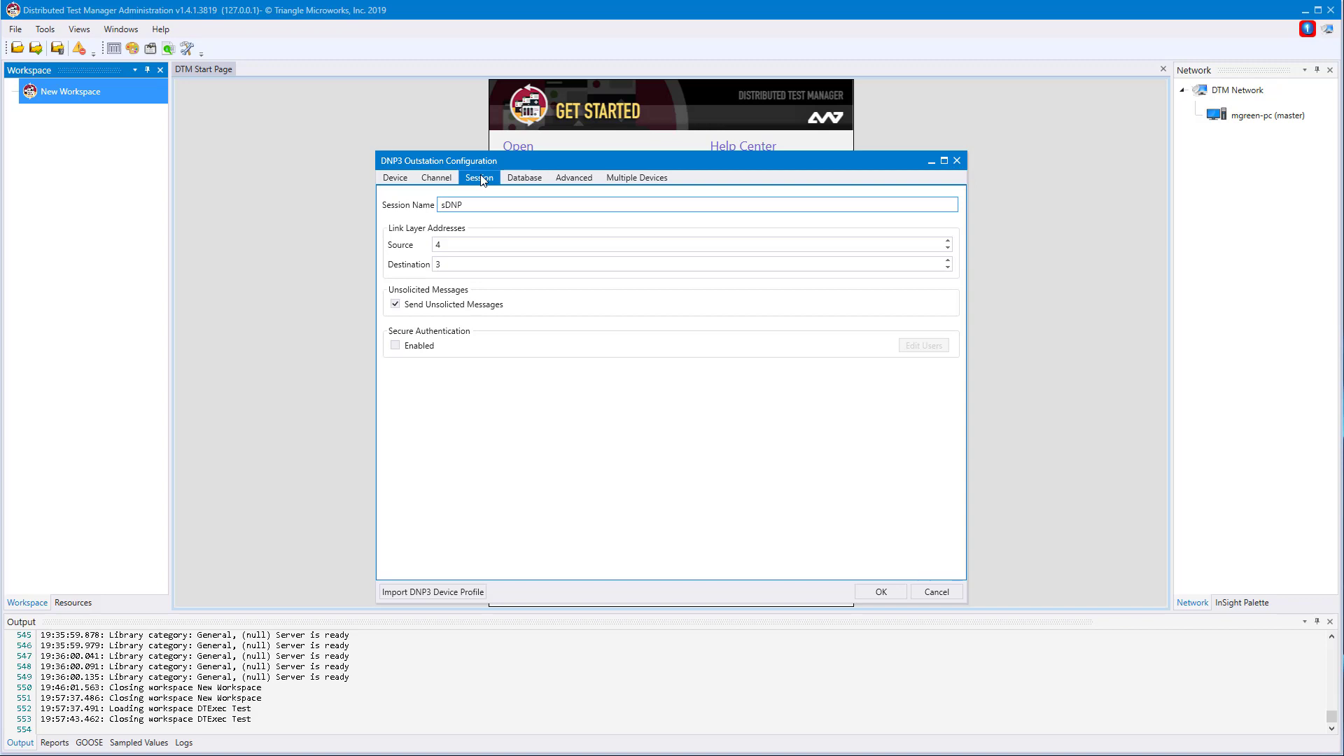
Step: Reset the outstation's point database and add 3 points of type [1] Binary Inputs
click(519, 179)
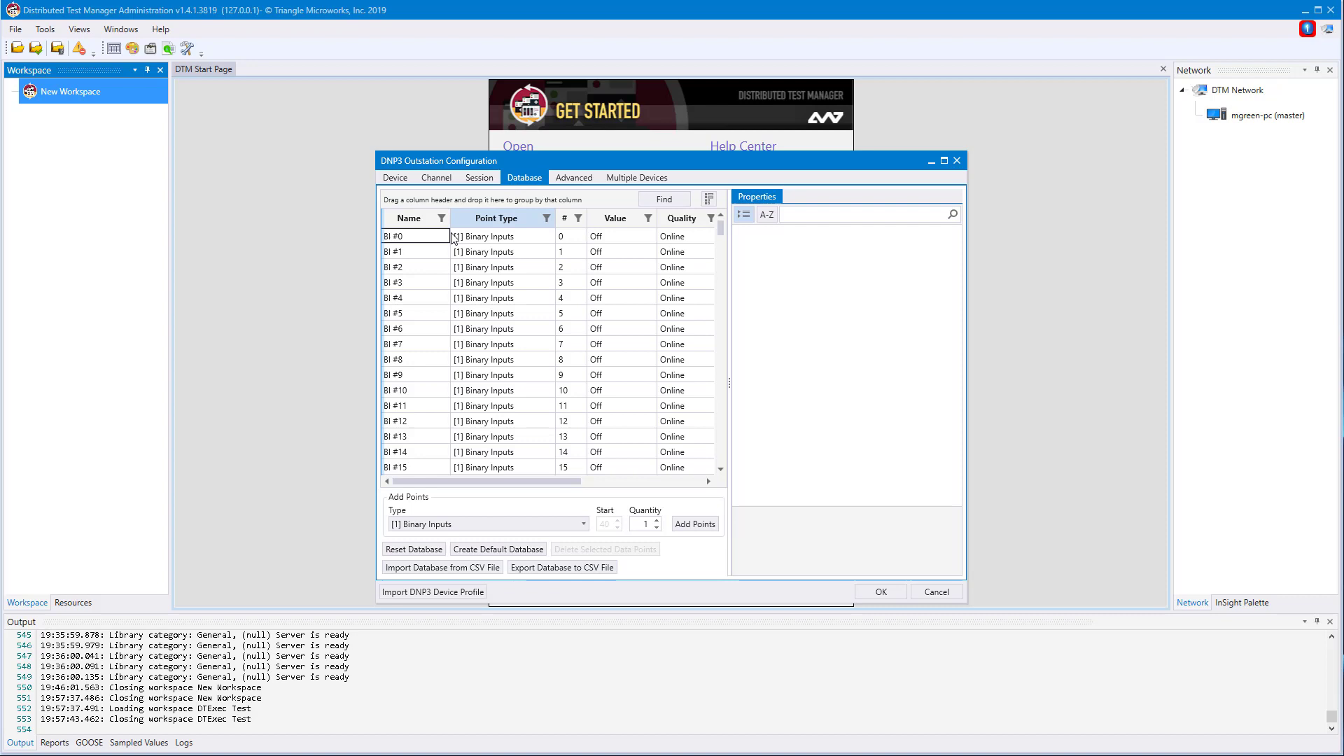
click(417, 549)
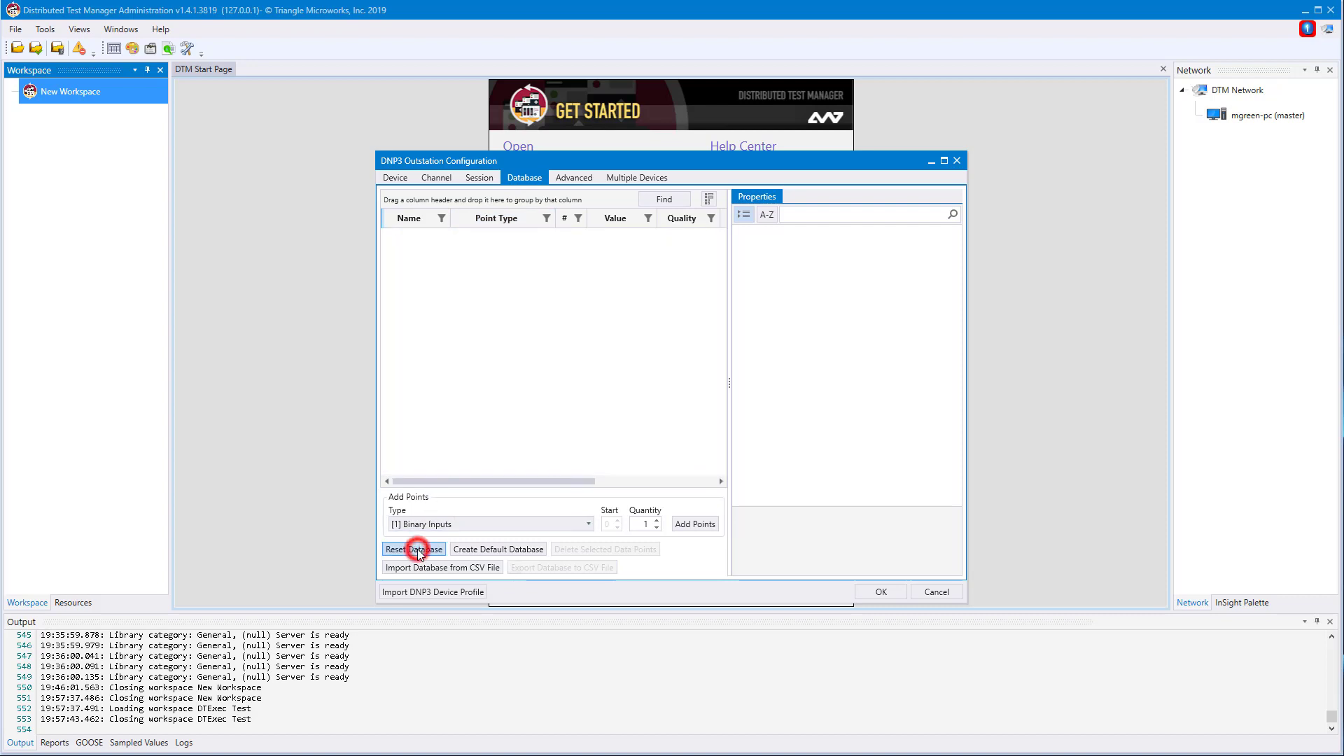
click(434, 524)
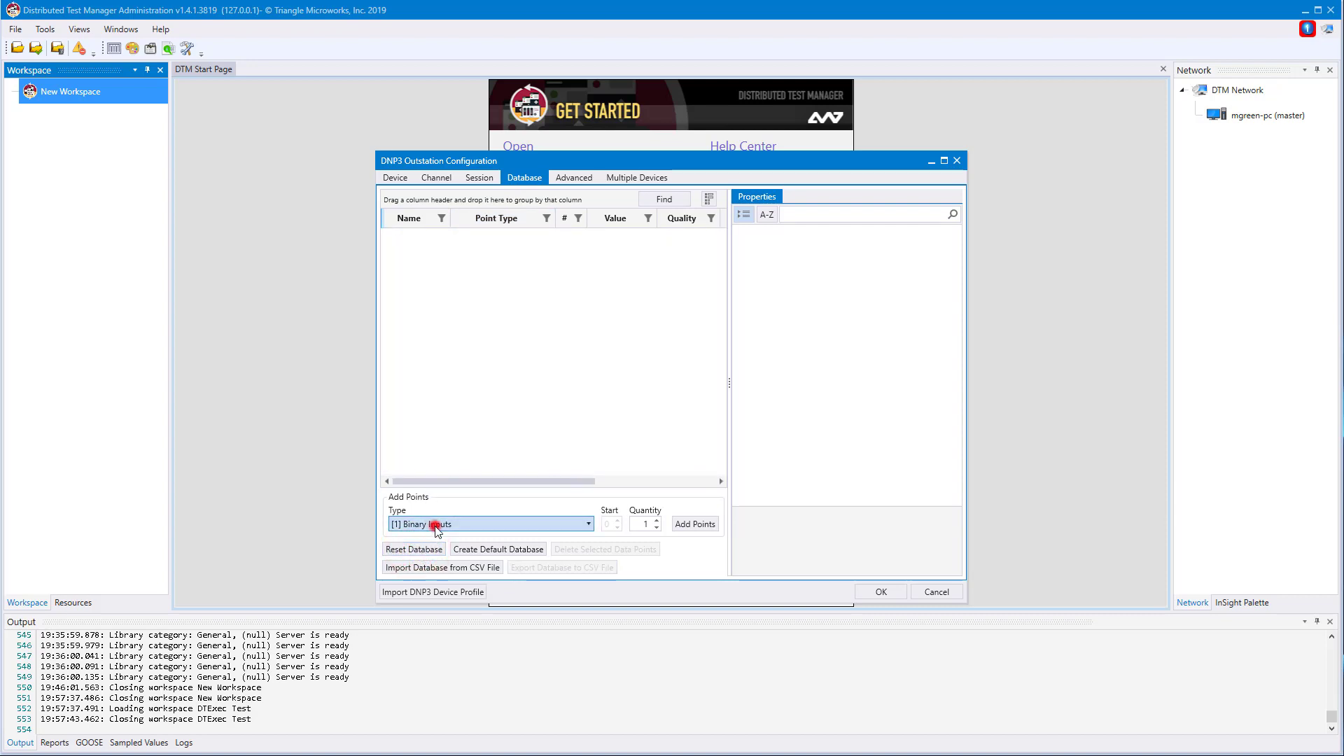
click(437, 541)
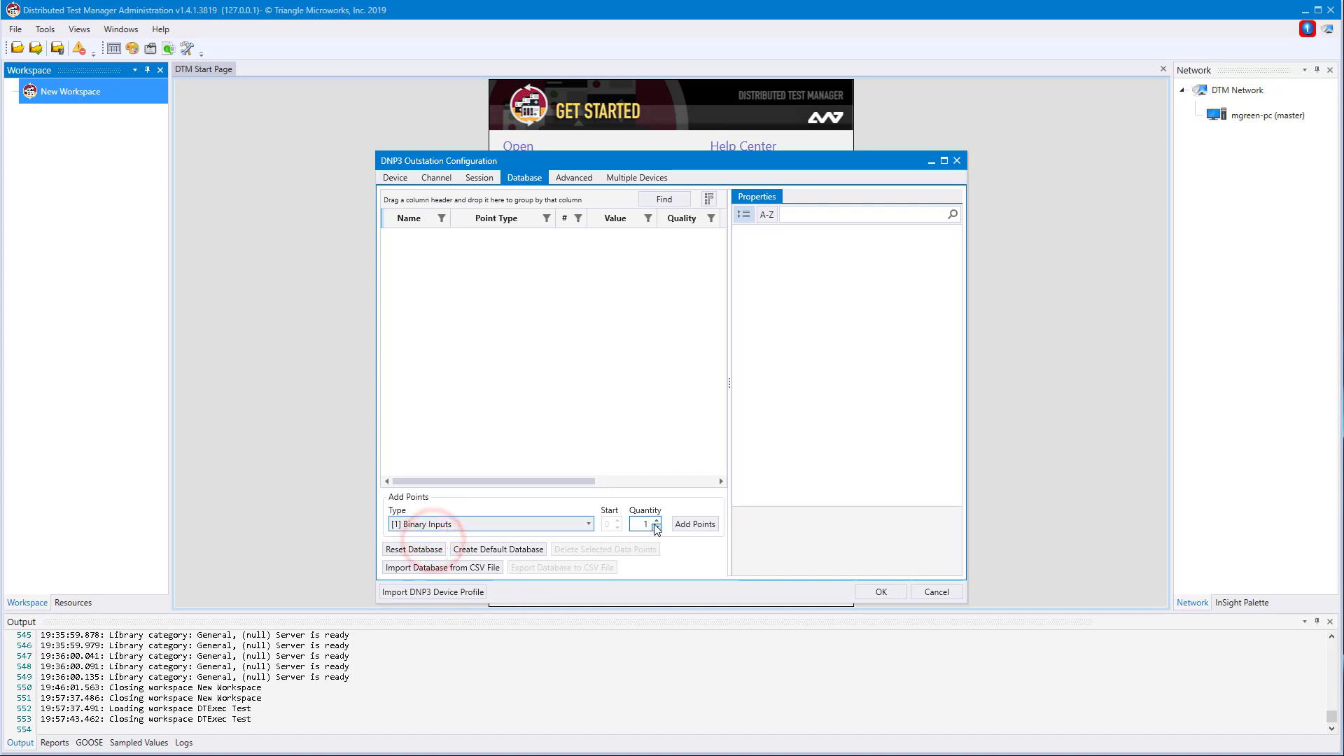
click(656, 521)
click(657, 521)
click(683, 525)
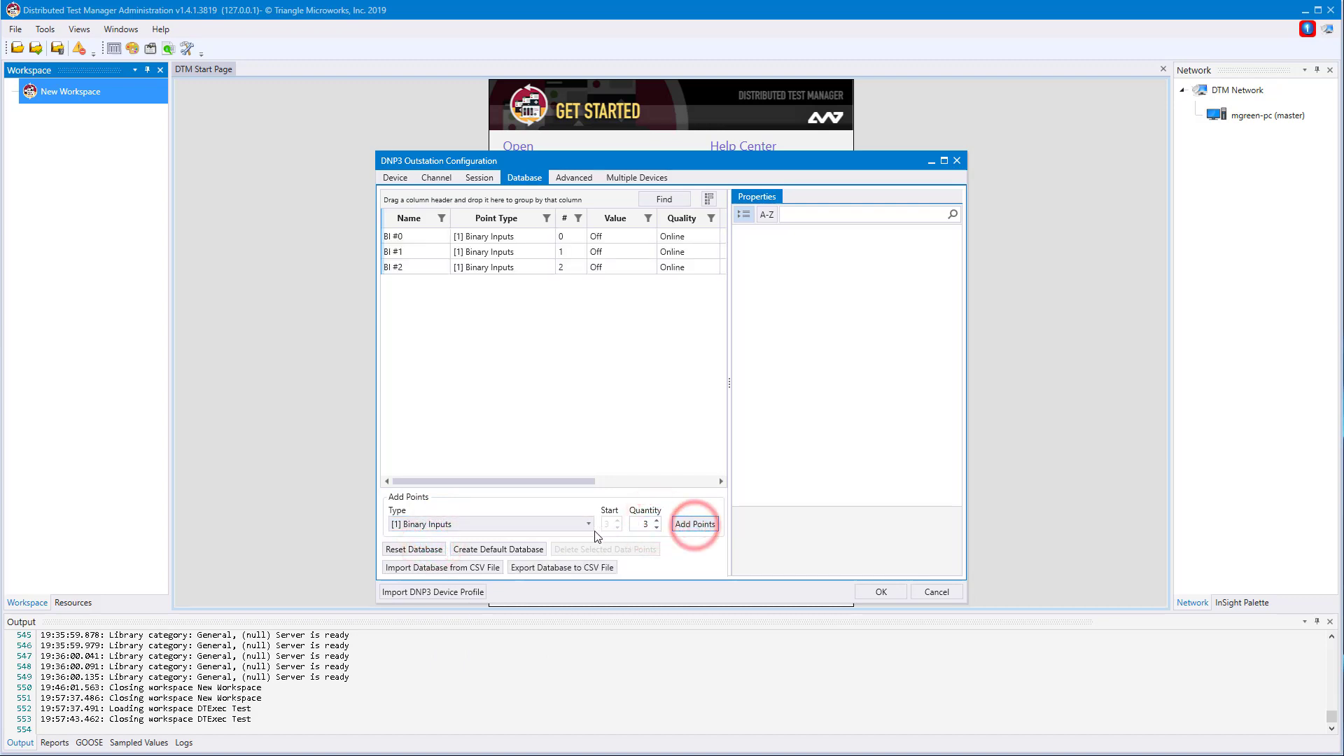
Step: Add 5 points of type [30] Analog Inputs to the outstation's database
click(590, 525)
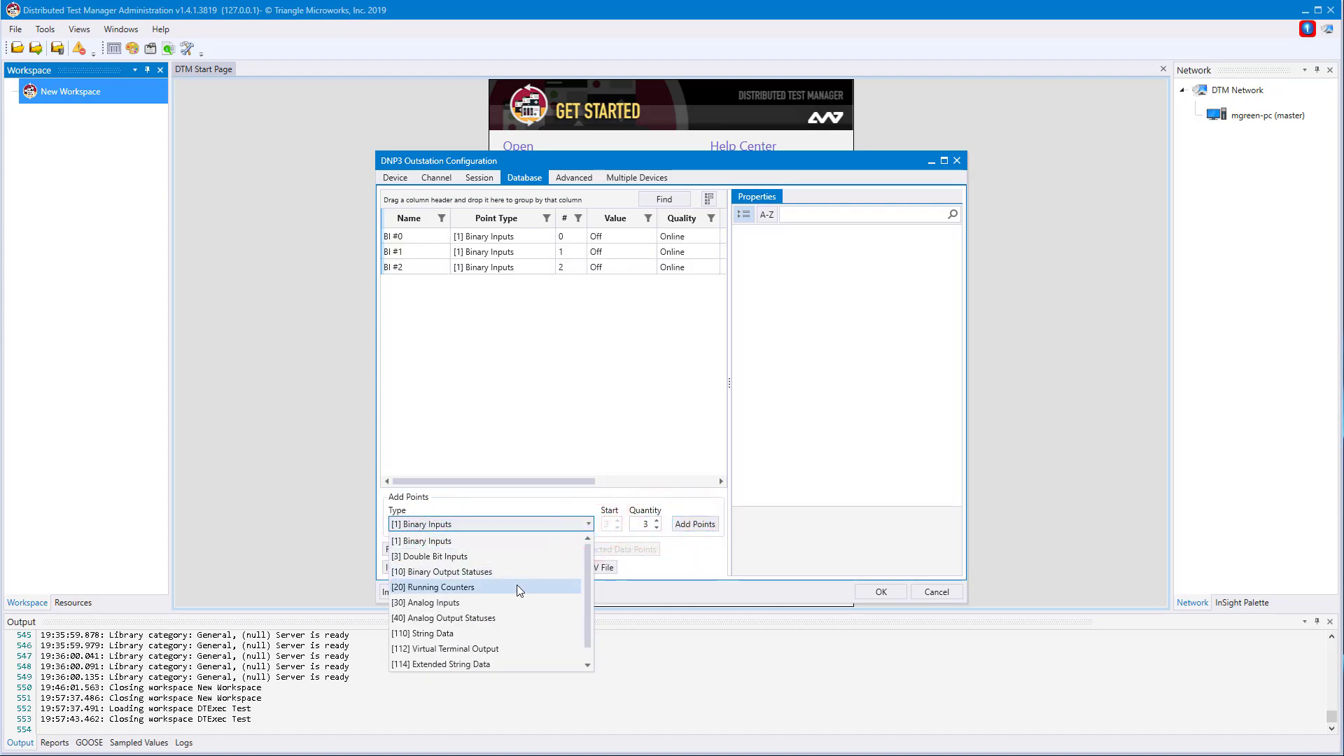
click(506, 603)
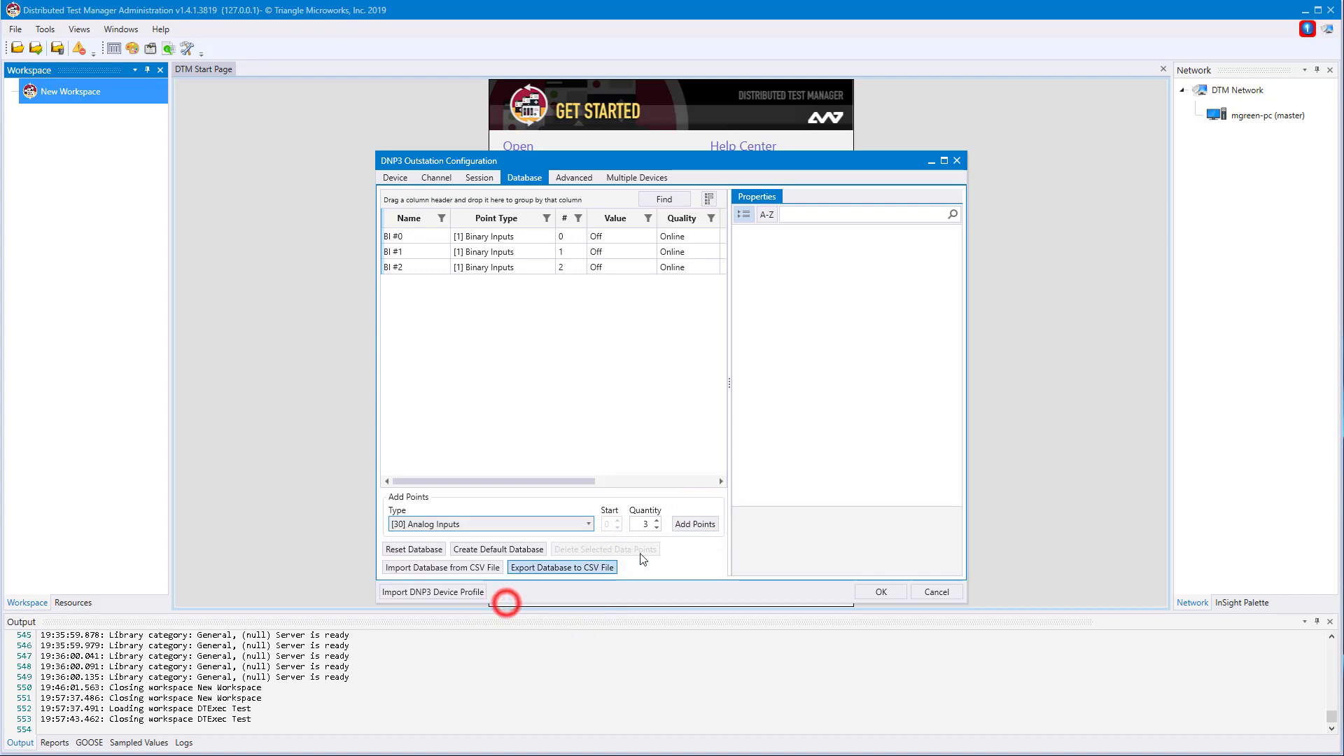
click(656, 520)
click(657, 521)
click(695, 525)
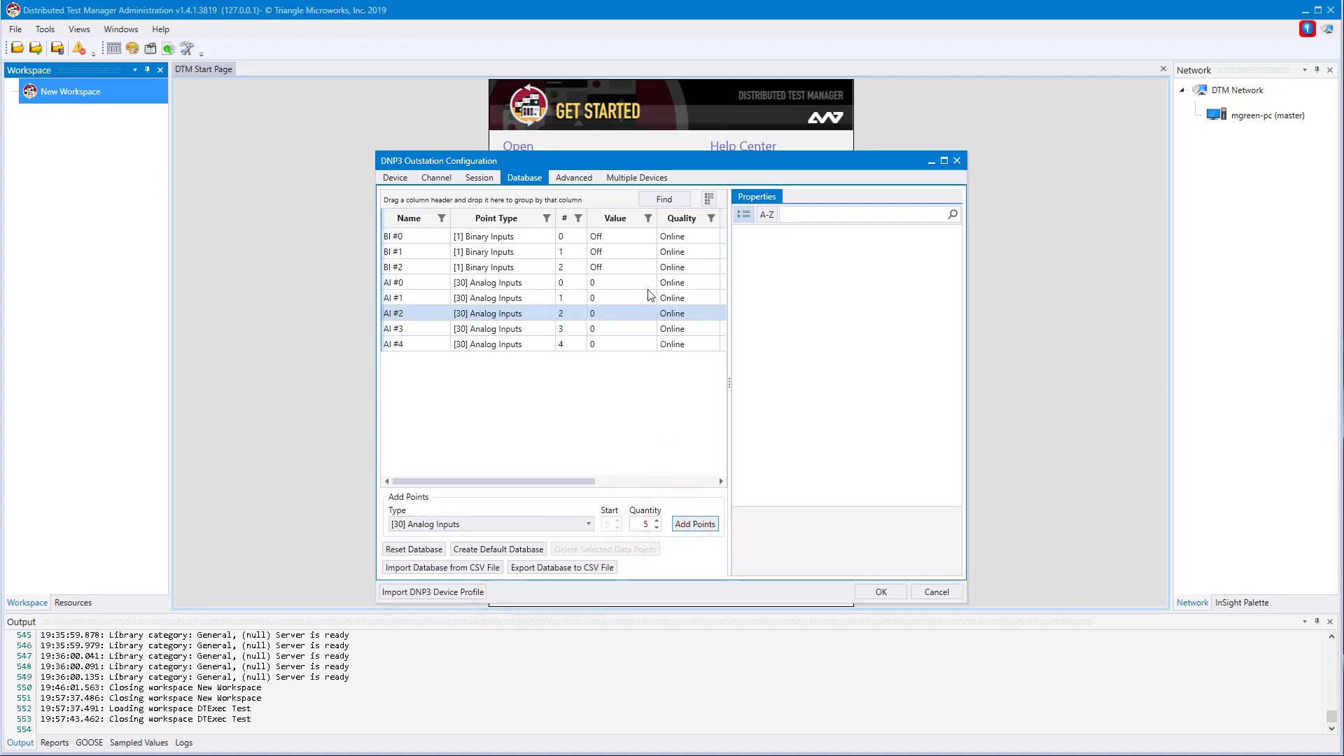
Step: Examine the properties of point BI #0 and the outstation's advanced settings
click(620, 238)
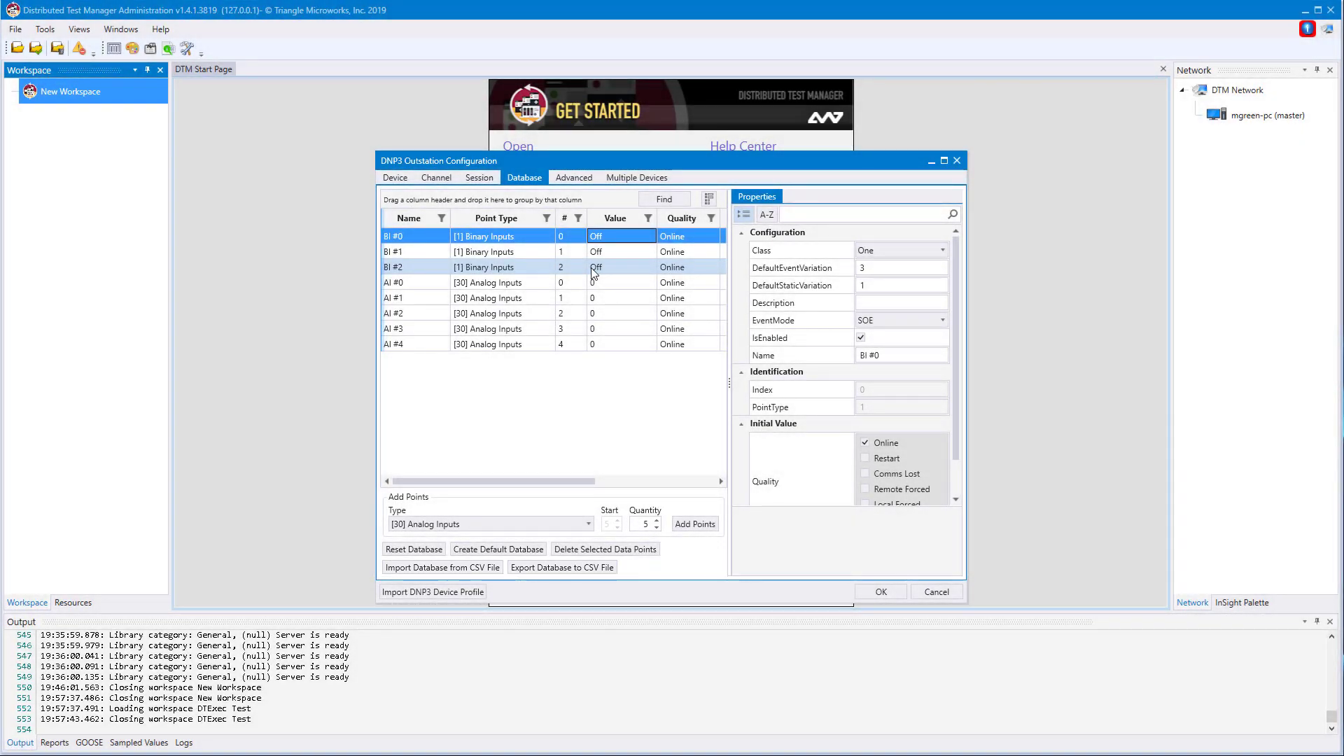
click(574, 177)
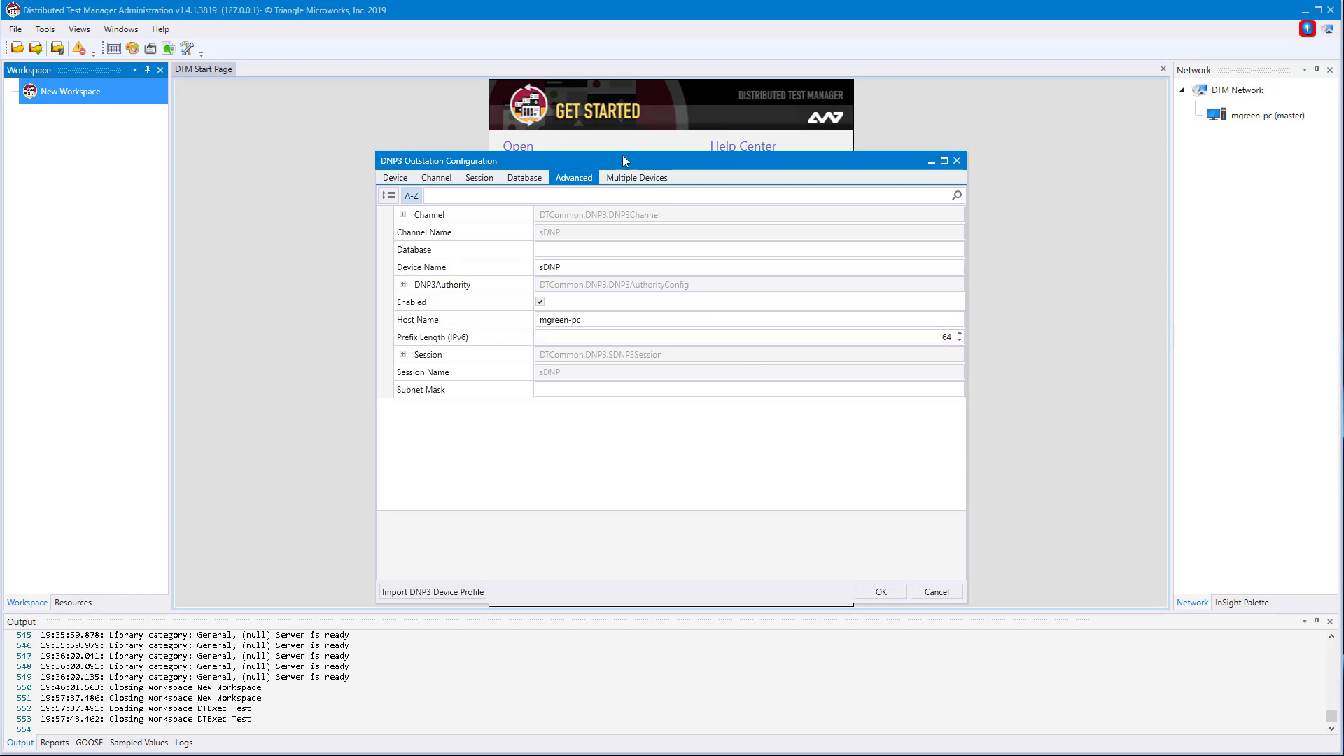
Step: Create 3 outstations from the configured template, checking the first device's local IP options before confirming the configuration
click(635, 178)
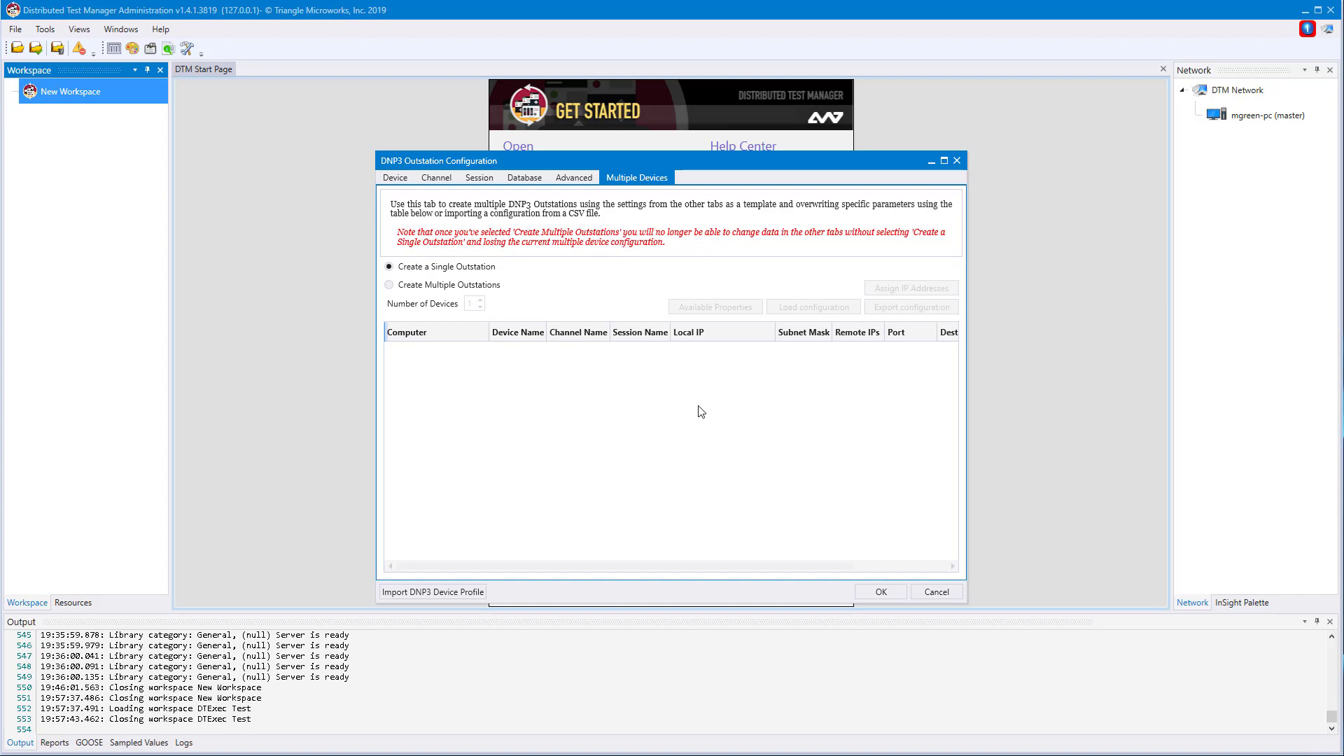
click(495, 285)
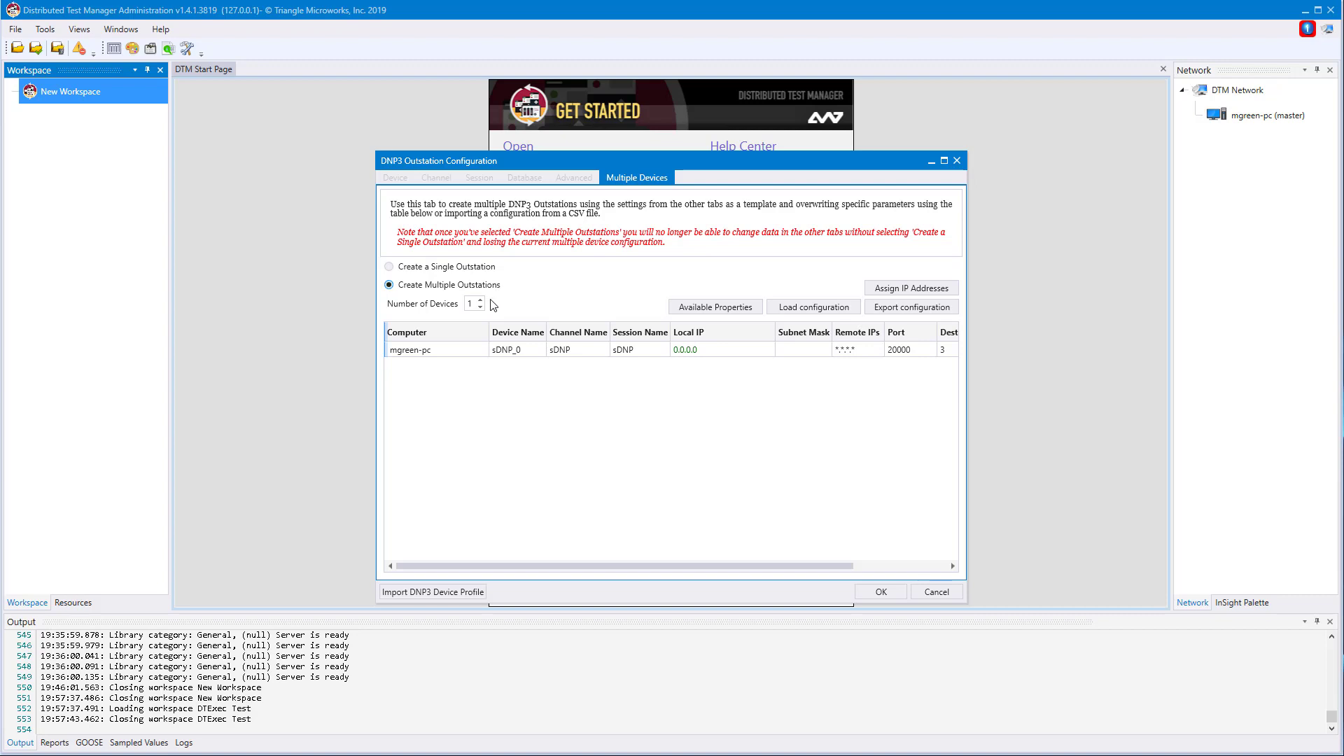
click(480, 299)
click(479, 301)
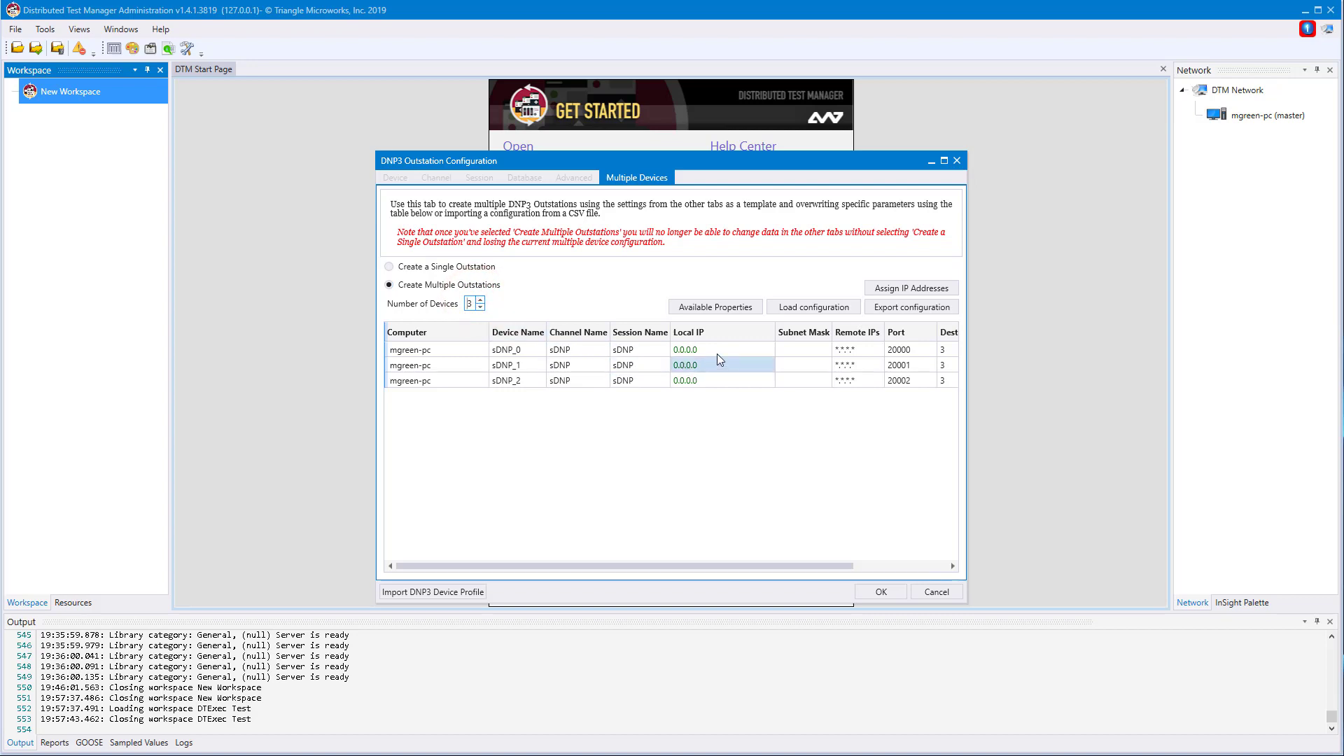
click(747, 349)
click(770, 349)
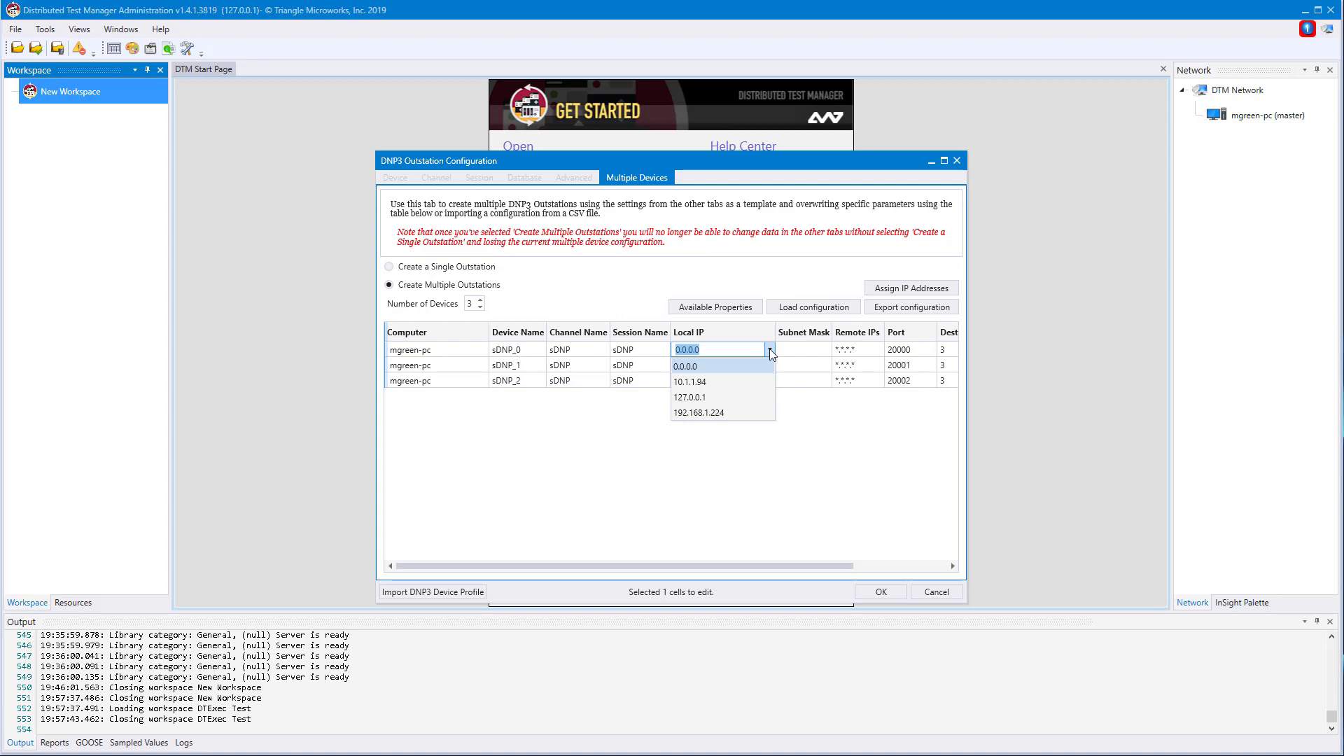
click(833, 432)
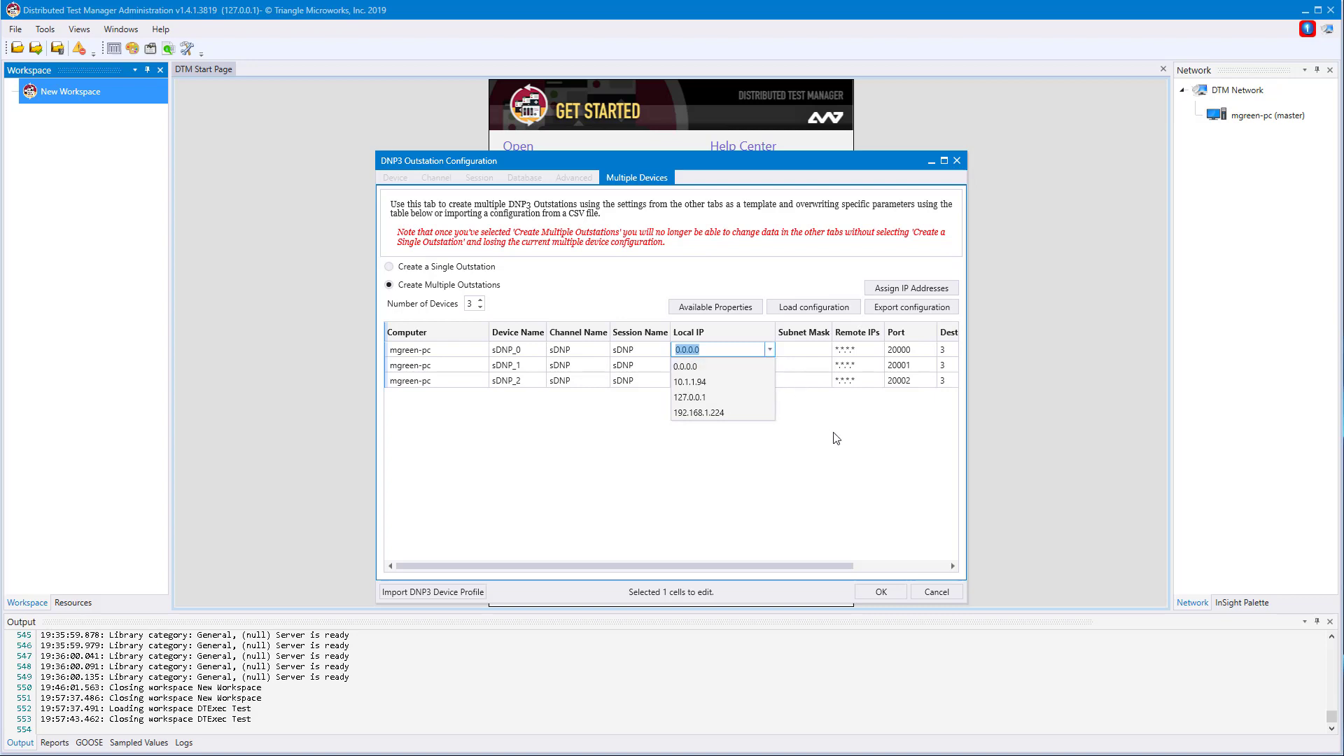
click(881, 589)
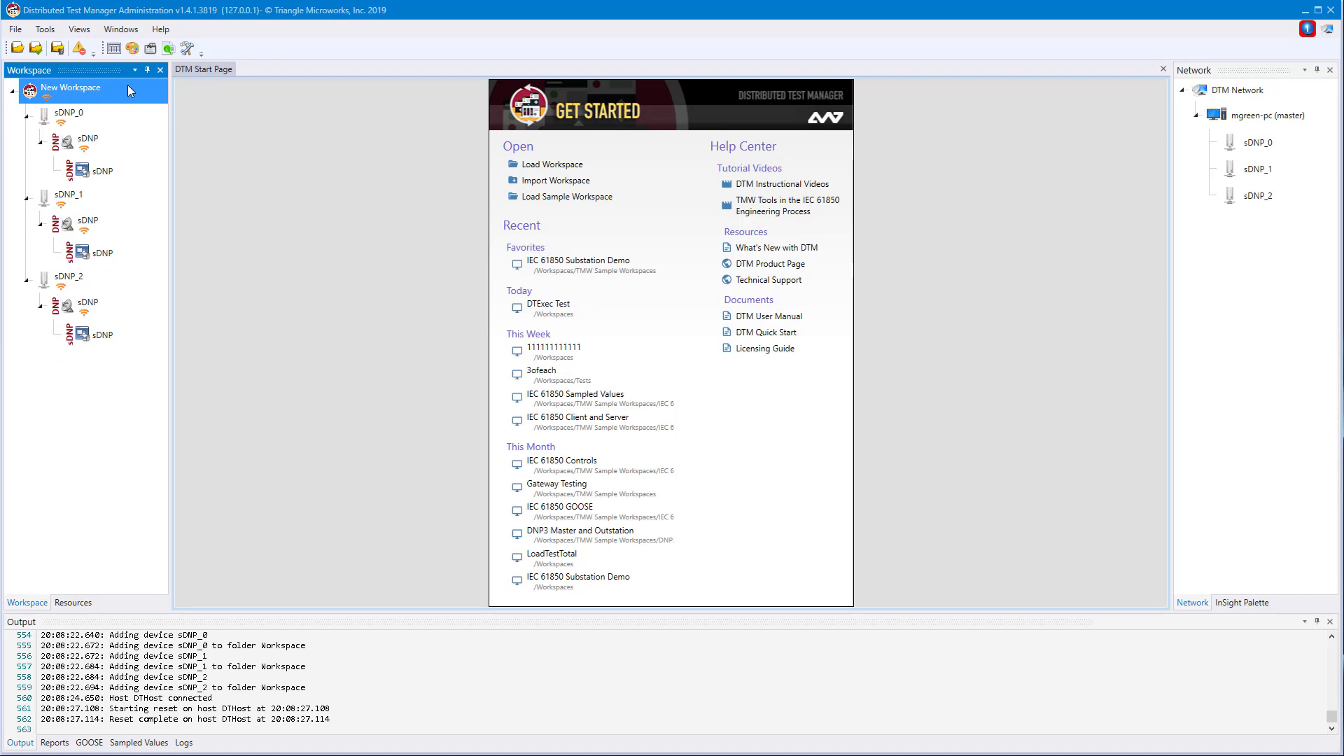
Step: Start adding DNP3 masters to the workspace
right_click(112, 105)
mouse_move(143, 103)
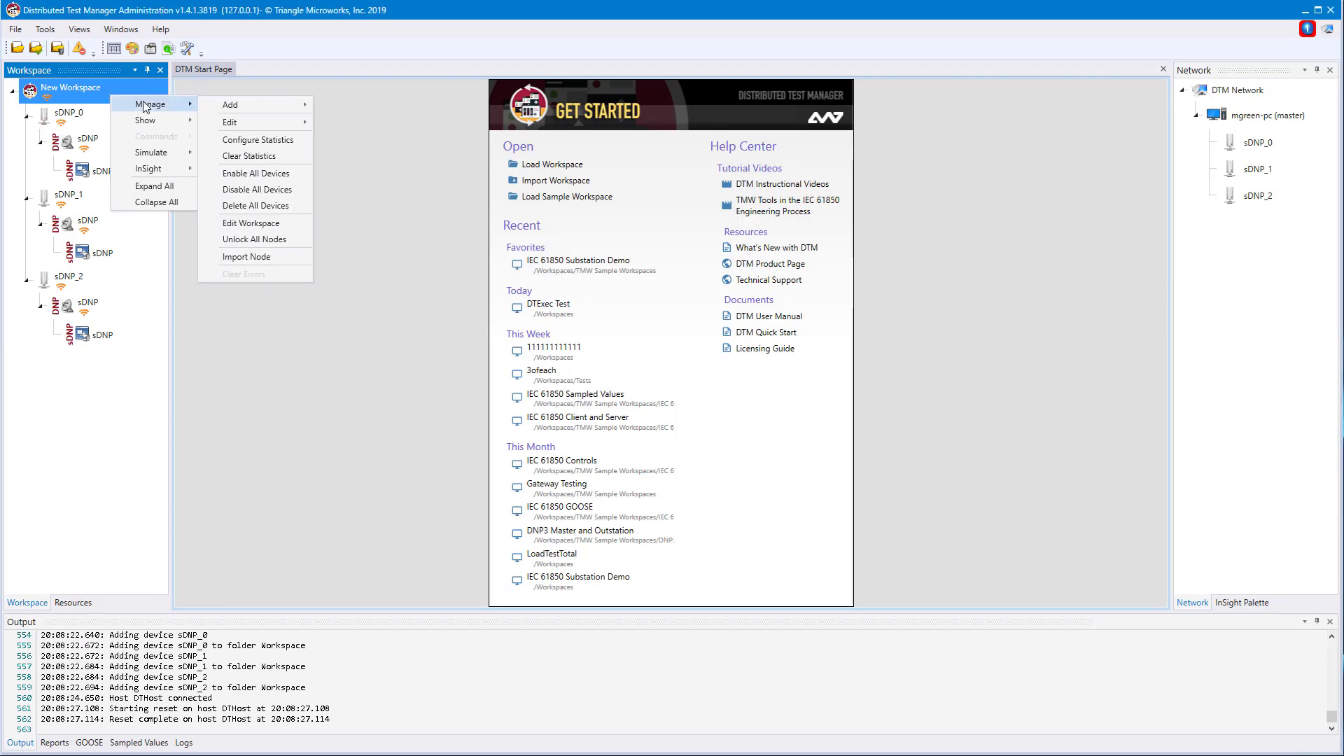
mouse_move(230, 106)
mouse_move(363, 109)
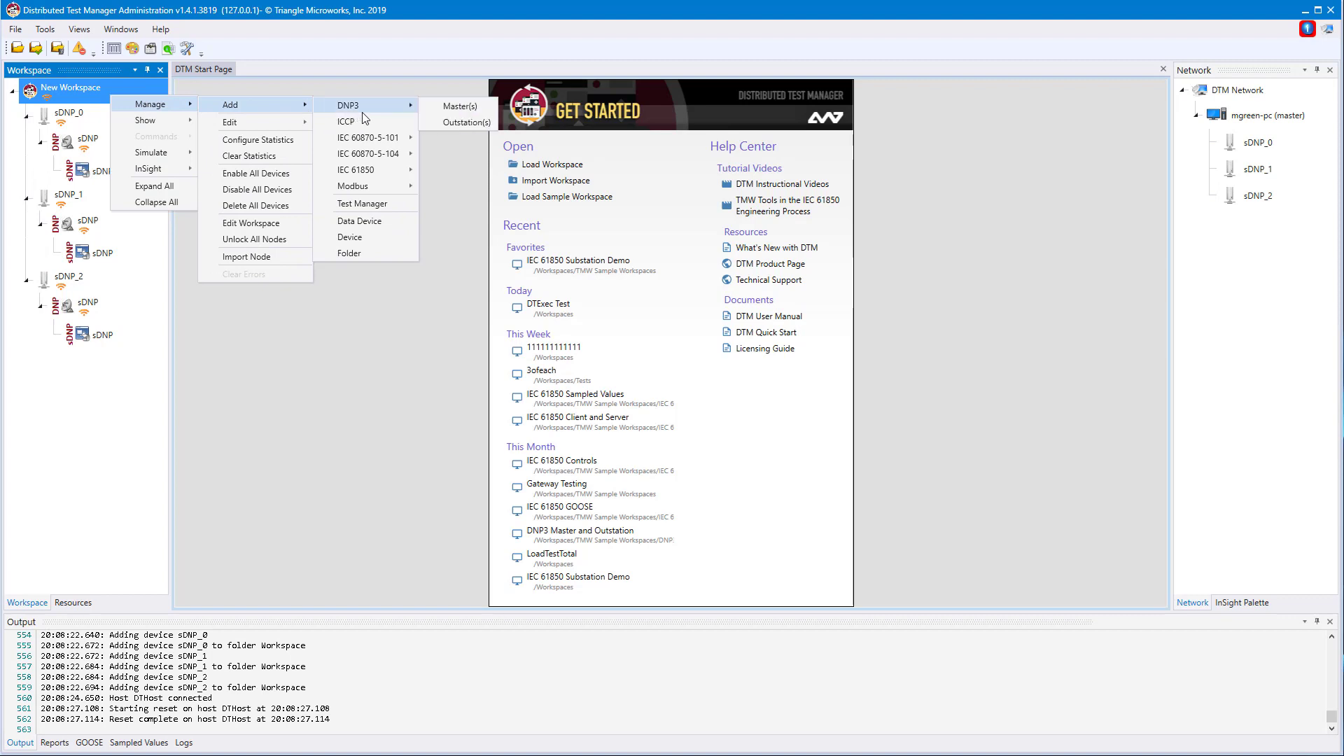
click(459, 111)
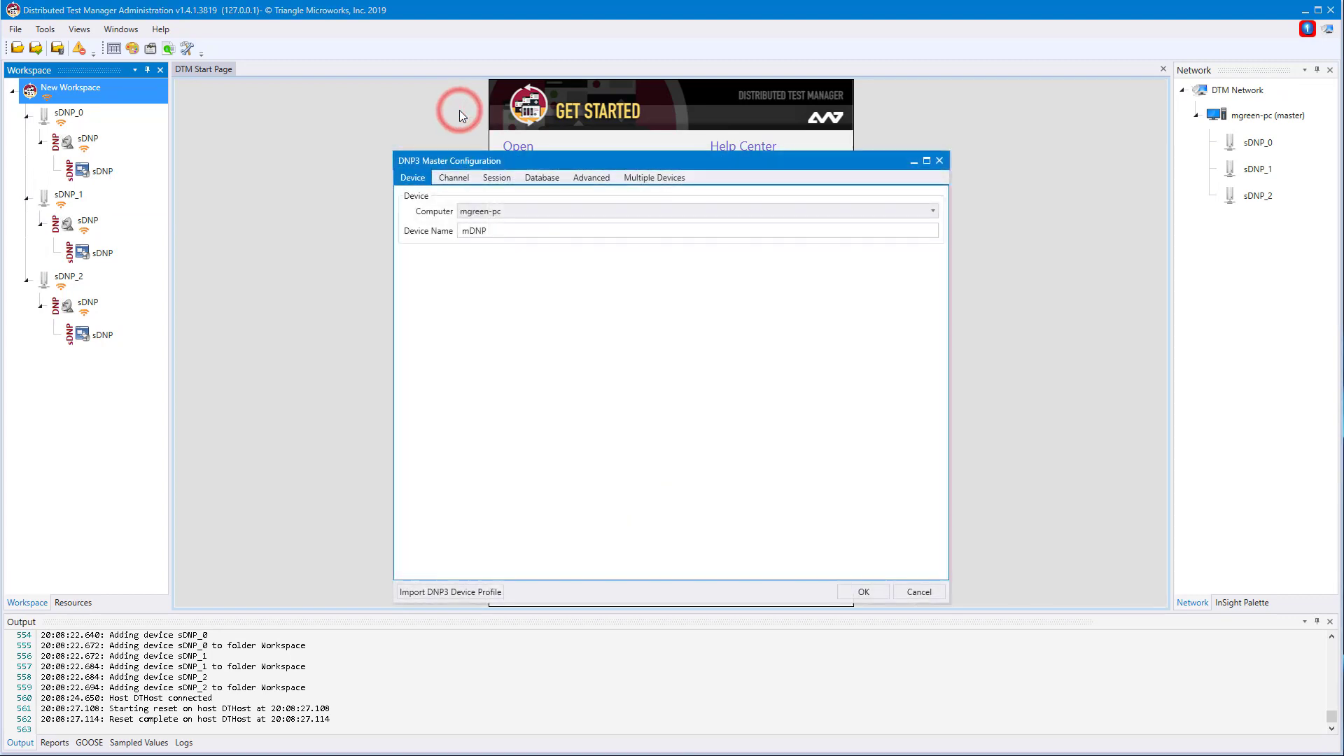
Step: Create 3 DNP3 masters from the default template, reviewing its channel, session, database and advanced settings before confirming
click(475, 228)
click(457, 178)
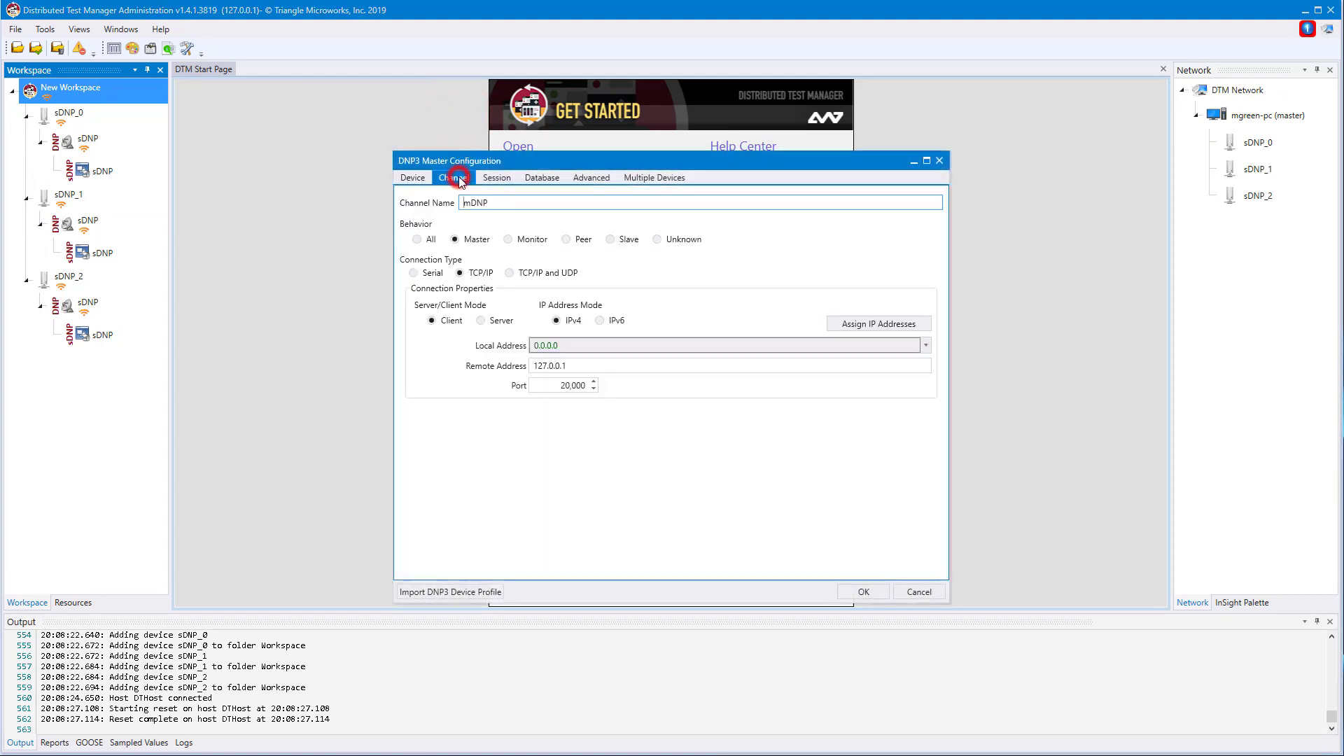
click(484, 179)
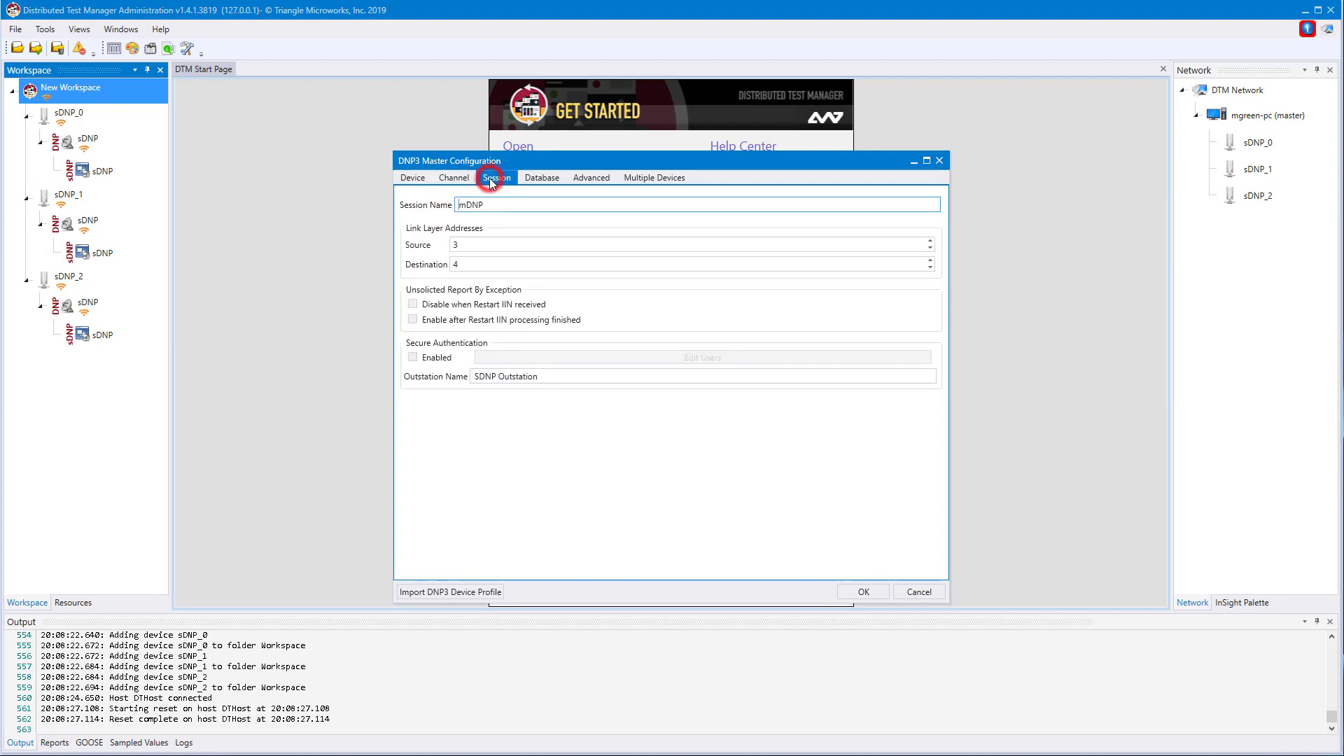
click(536, 178)
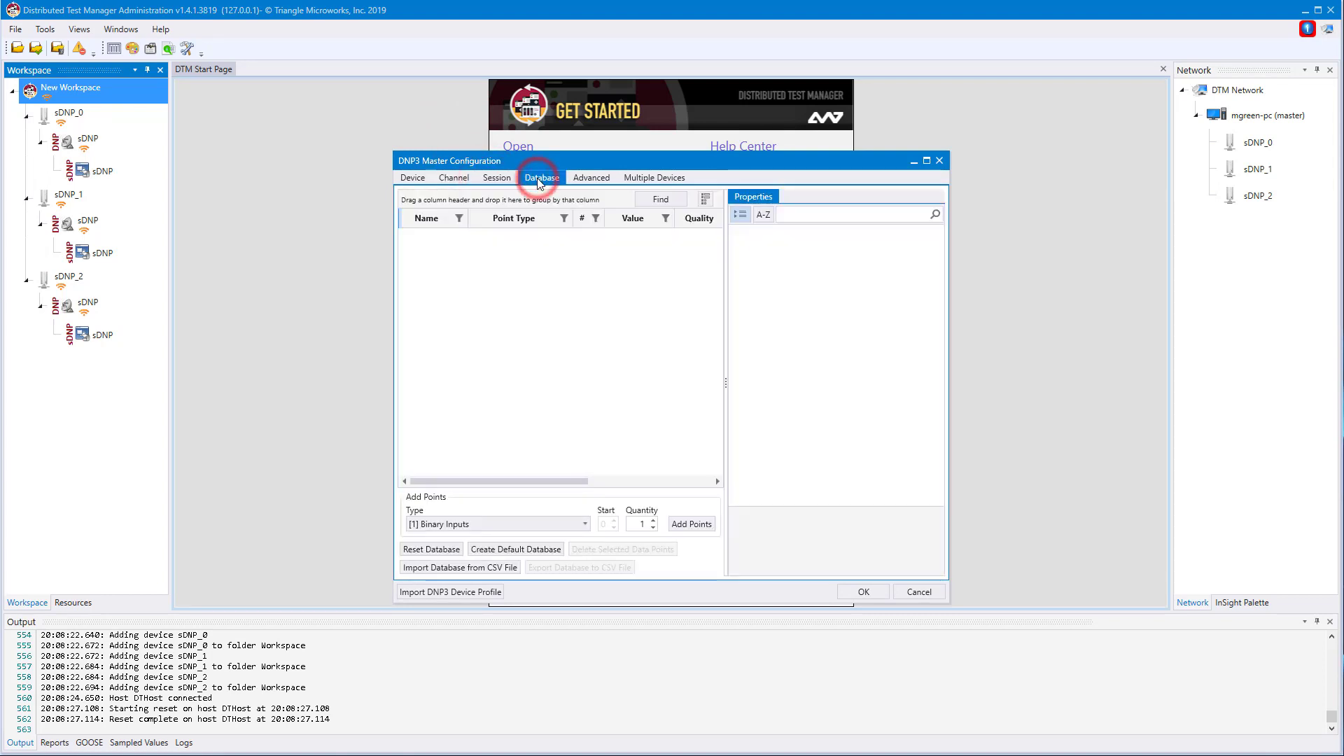
click(594, 179)
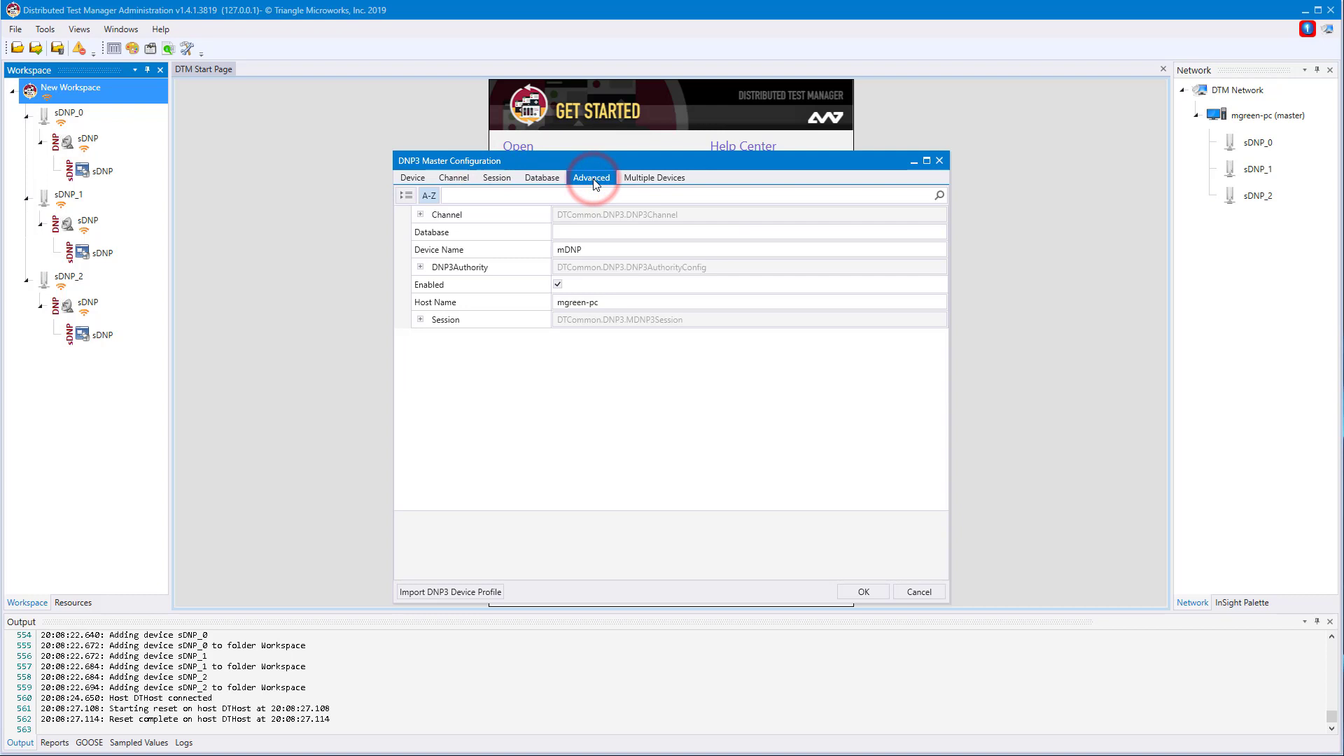
click(649, 179)
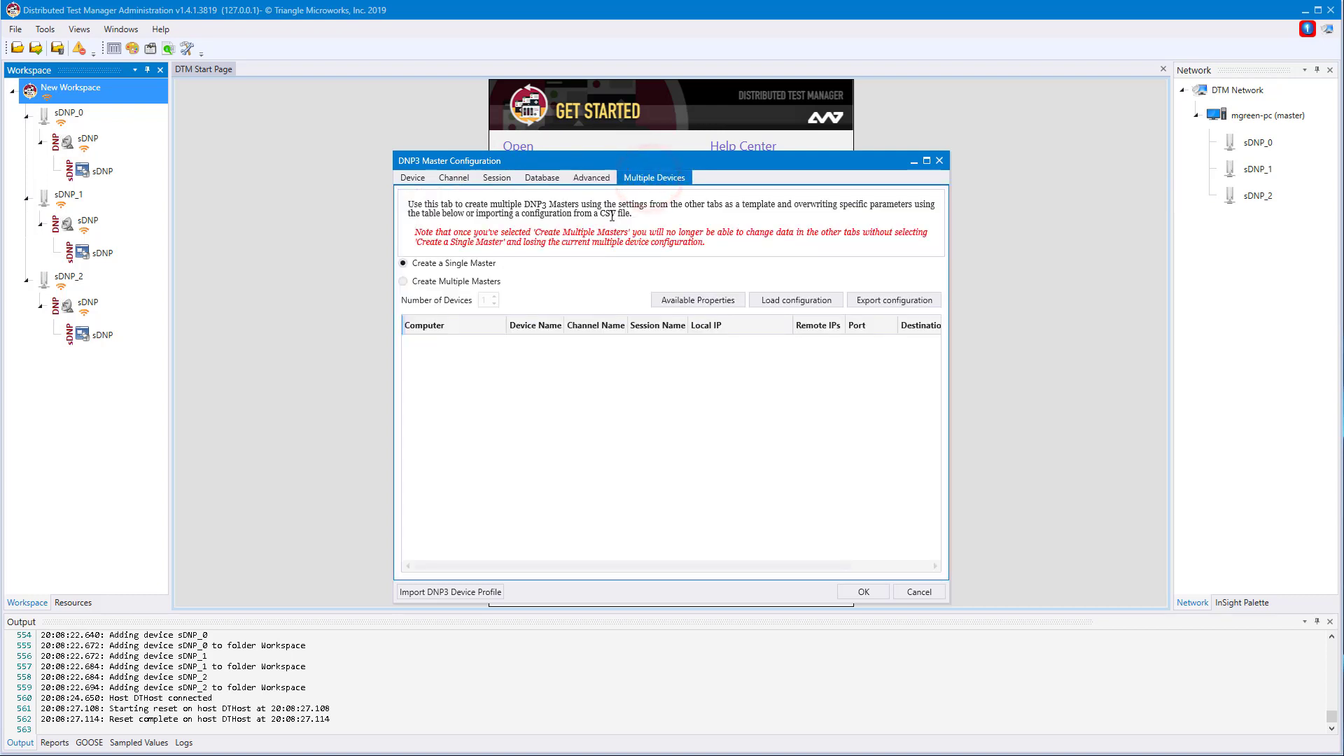
click(486, 282)
click(494, 296)
click(494, 296)
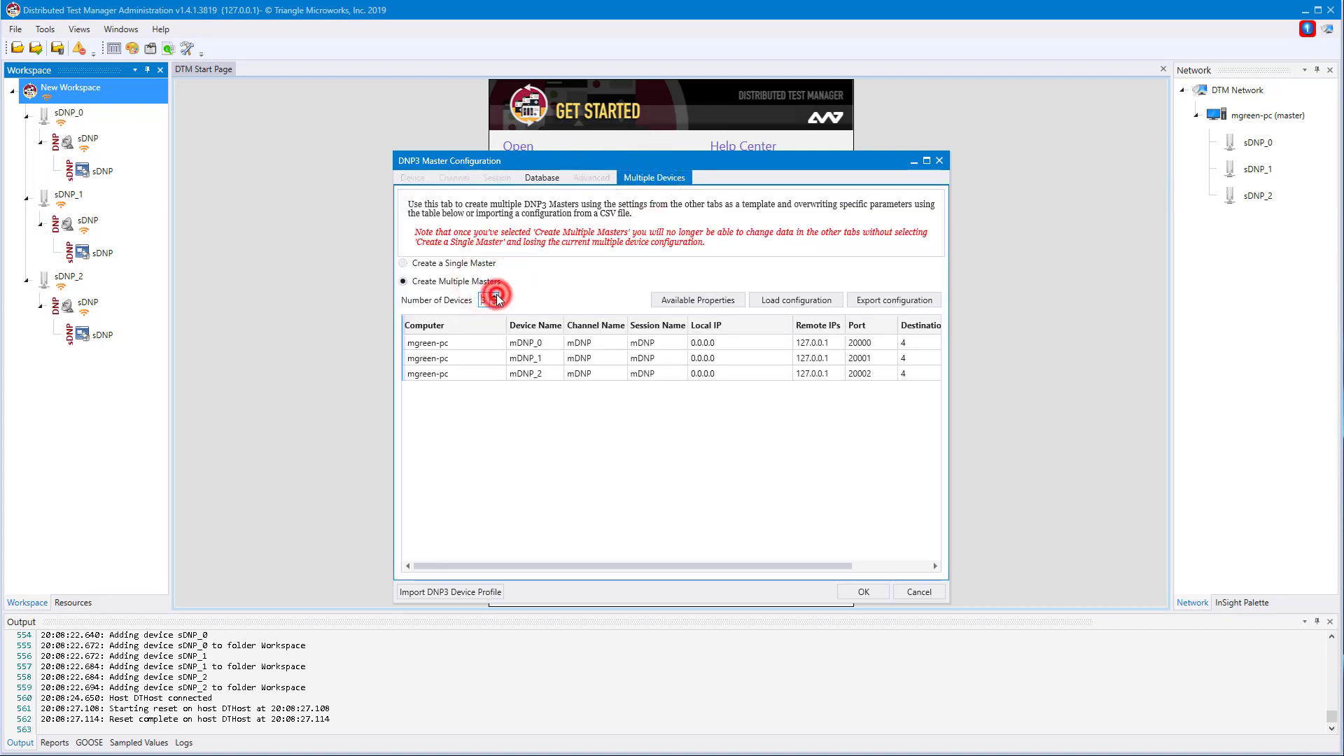
click(863, 592)
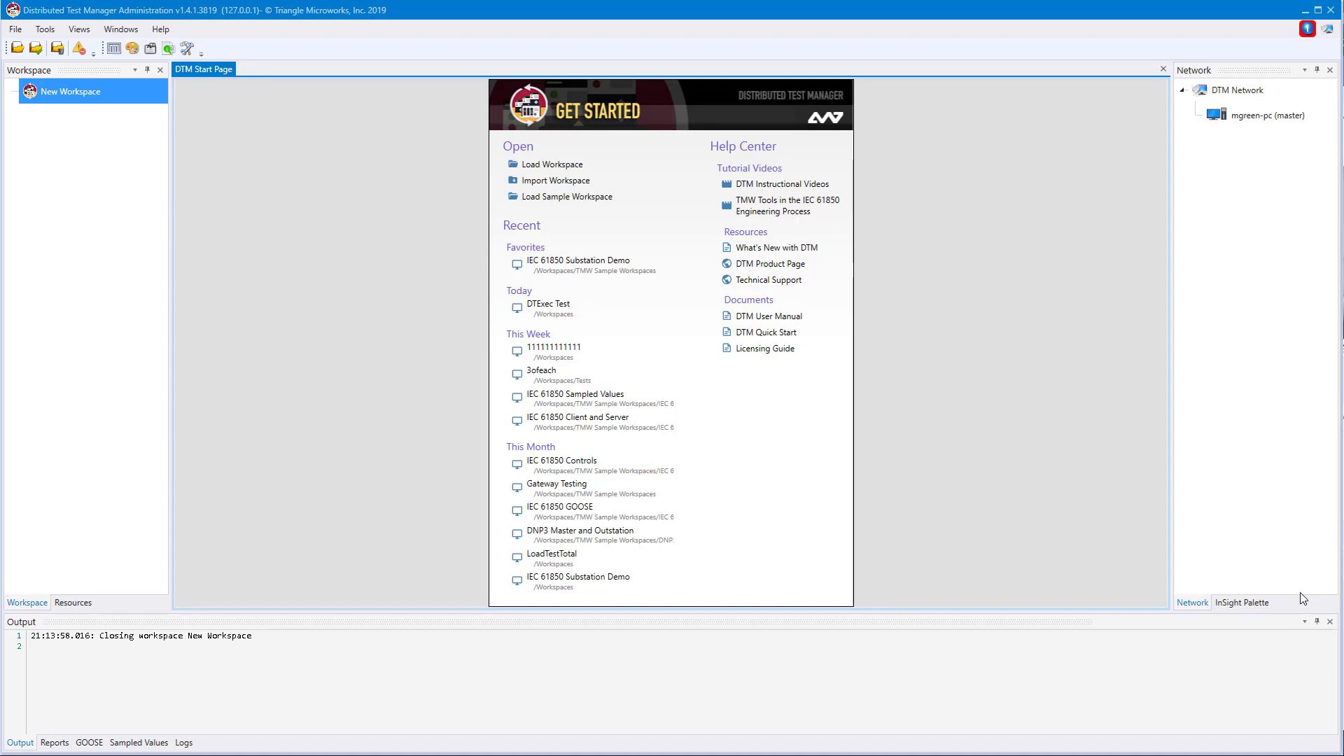
Step: Start adding an IEC 61850 server to the empty workspace and import DTMDemoV00R016.scd as its SCL file
right_click(70, 91)
mouse_move(112, 102)
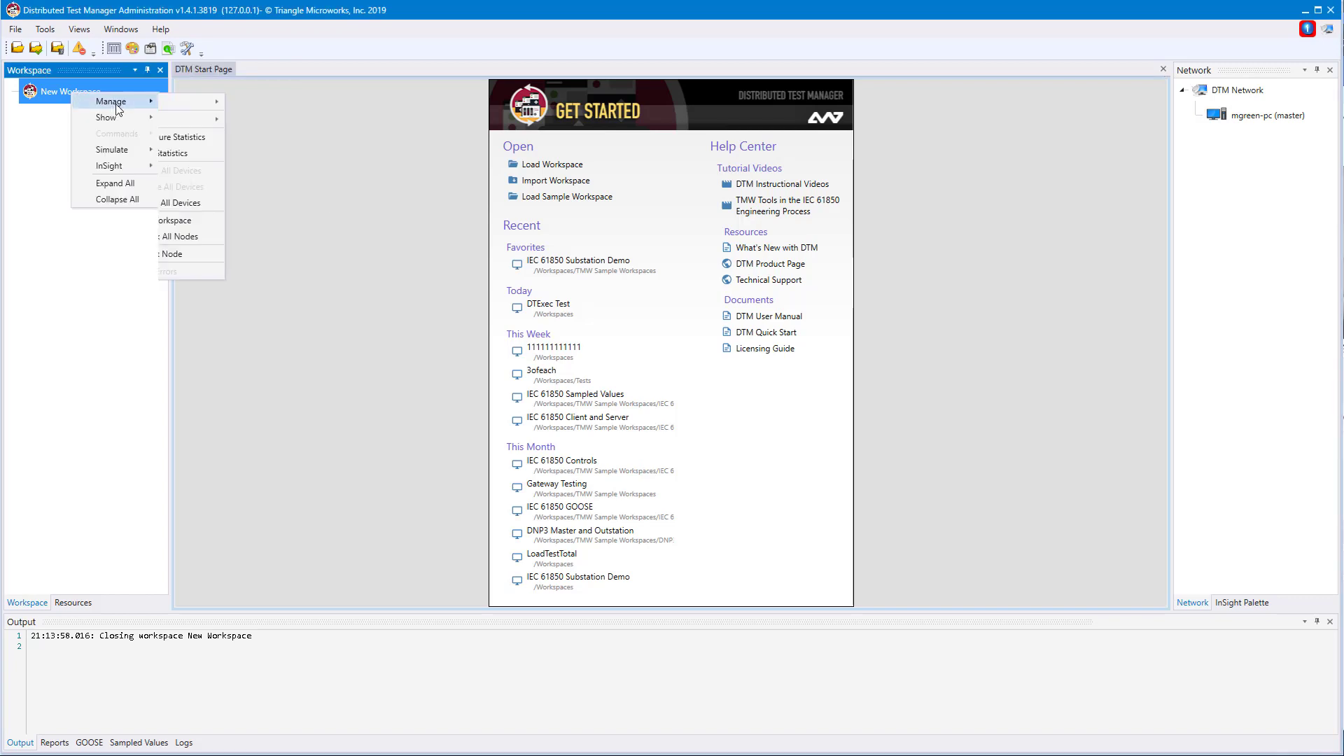
mouse_move(196, 98)
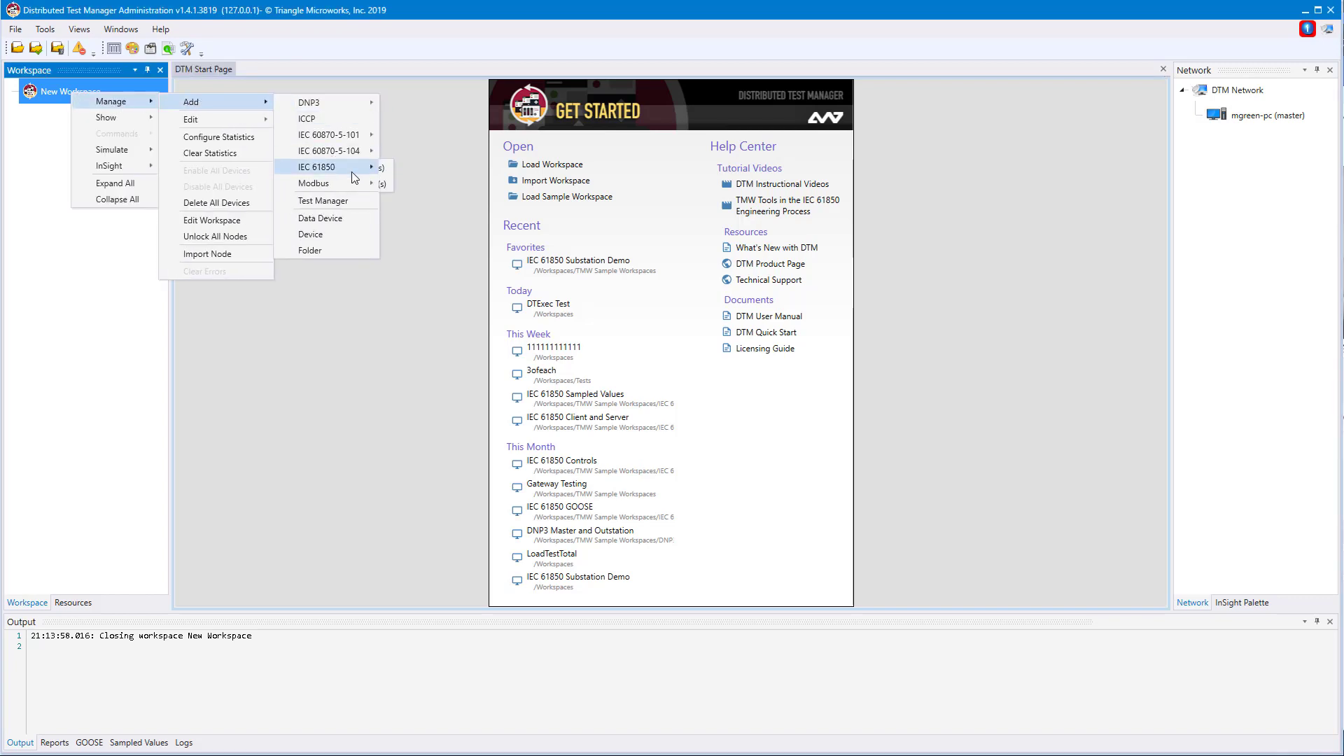
mouse_move(352, 170)
click(420, 184)
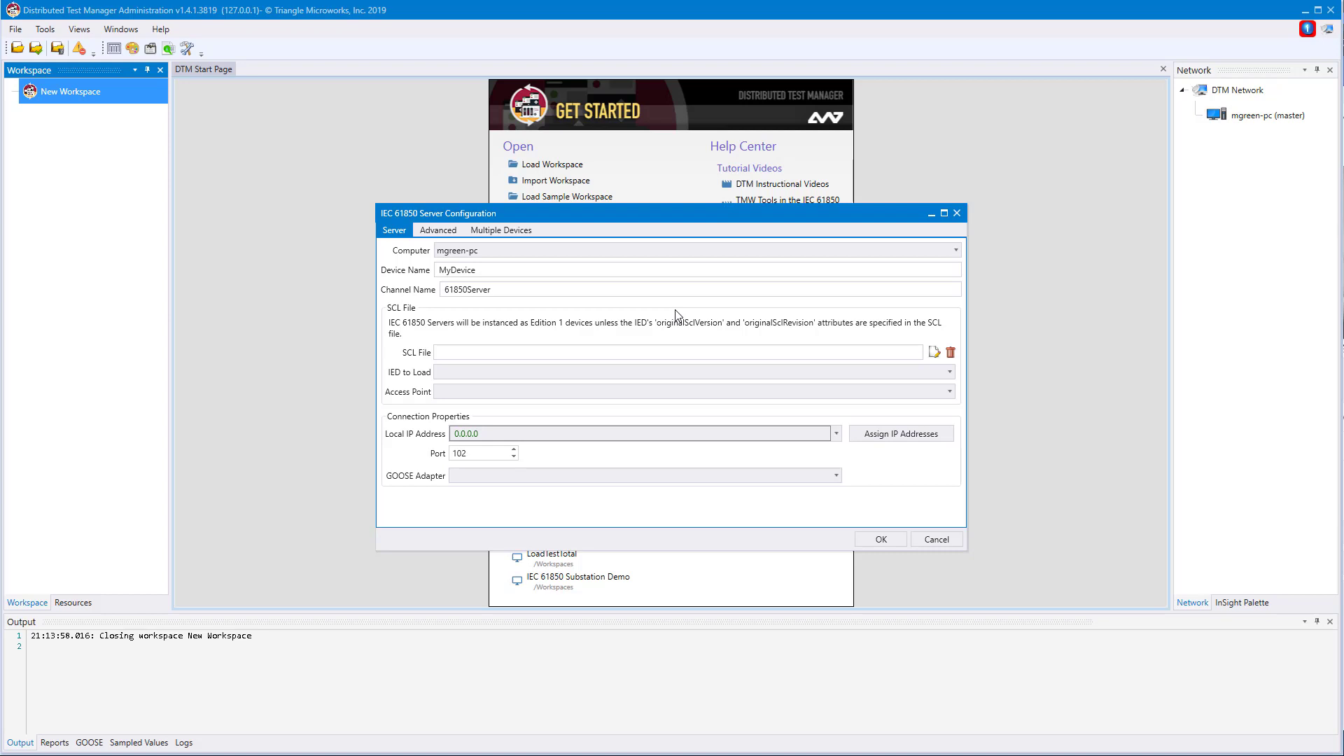
click(933, 353)
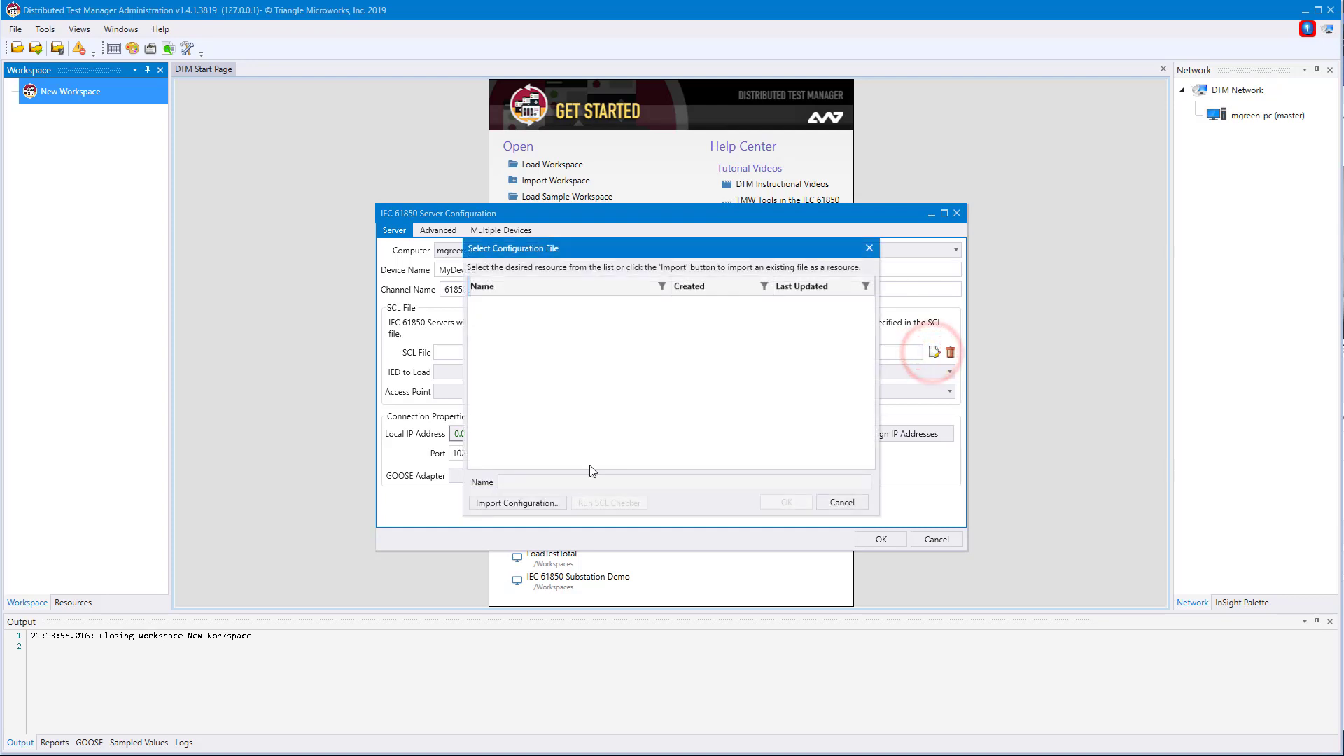
click(526, 503)
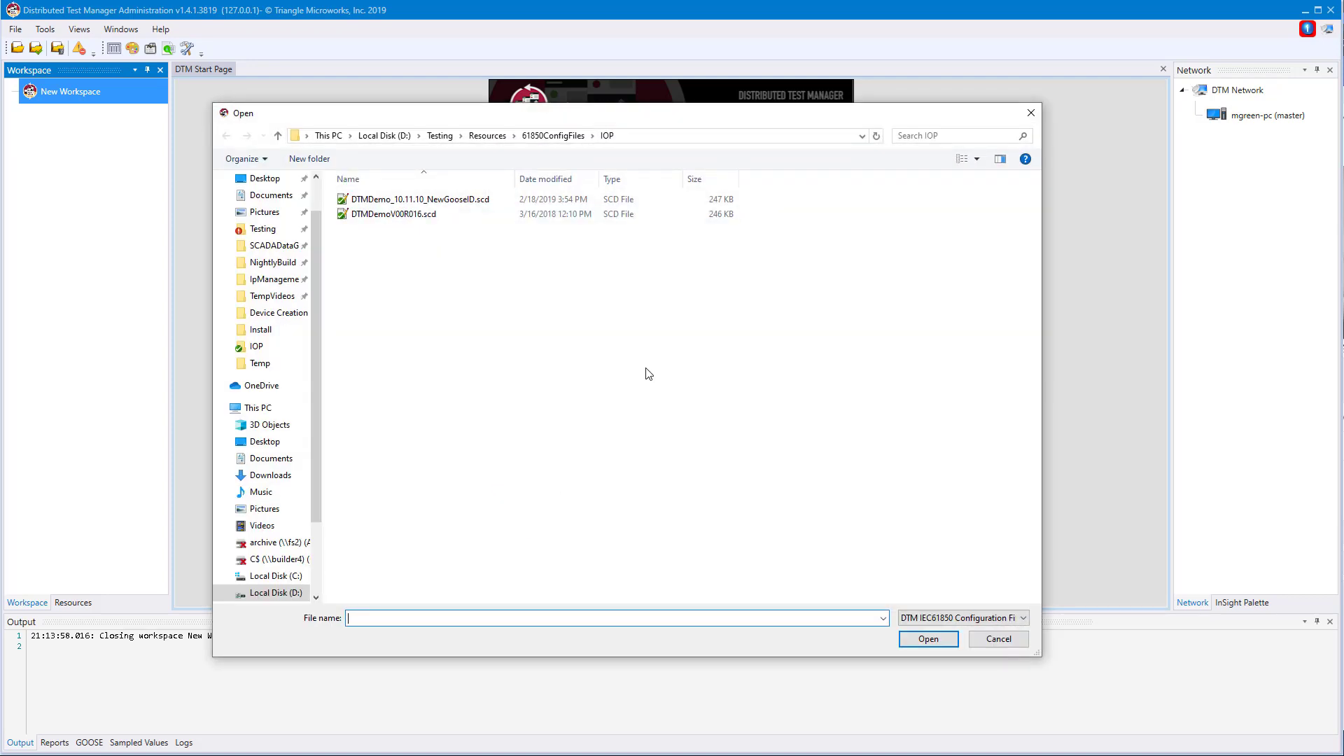
click(368, 217)
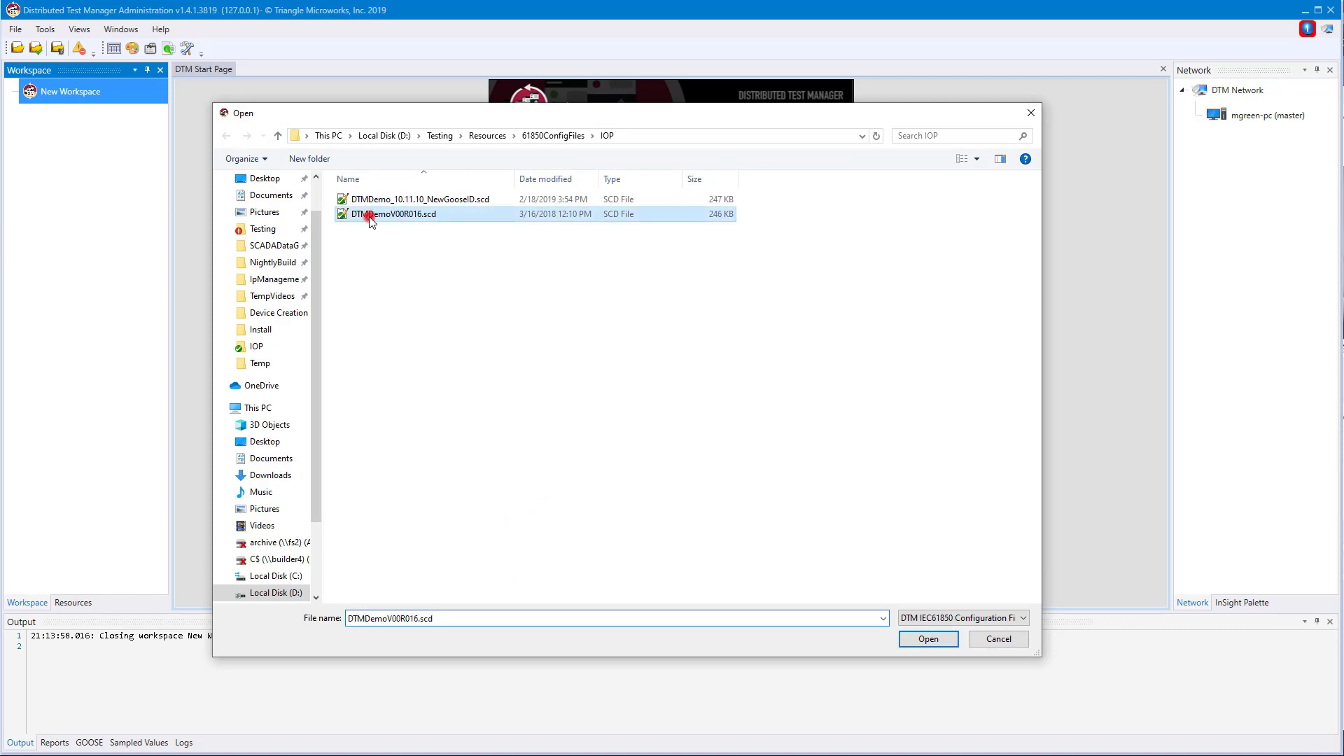
click(941, 636)
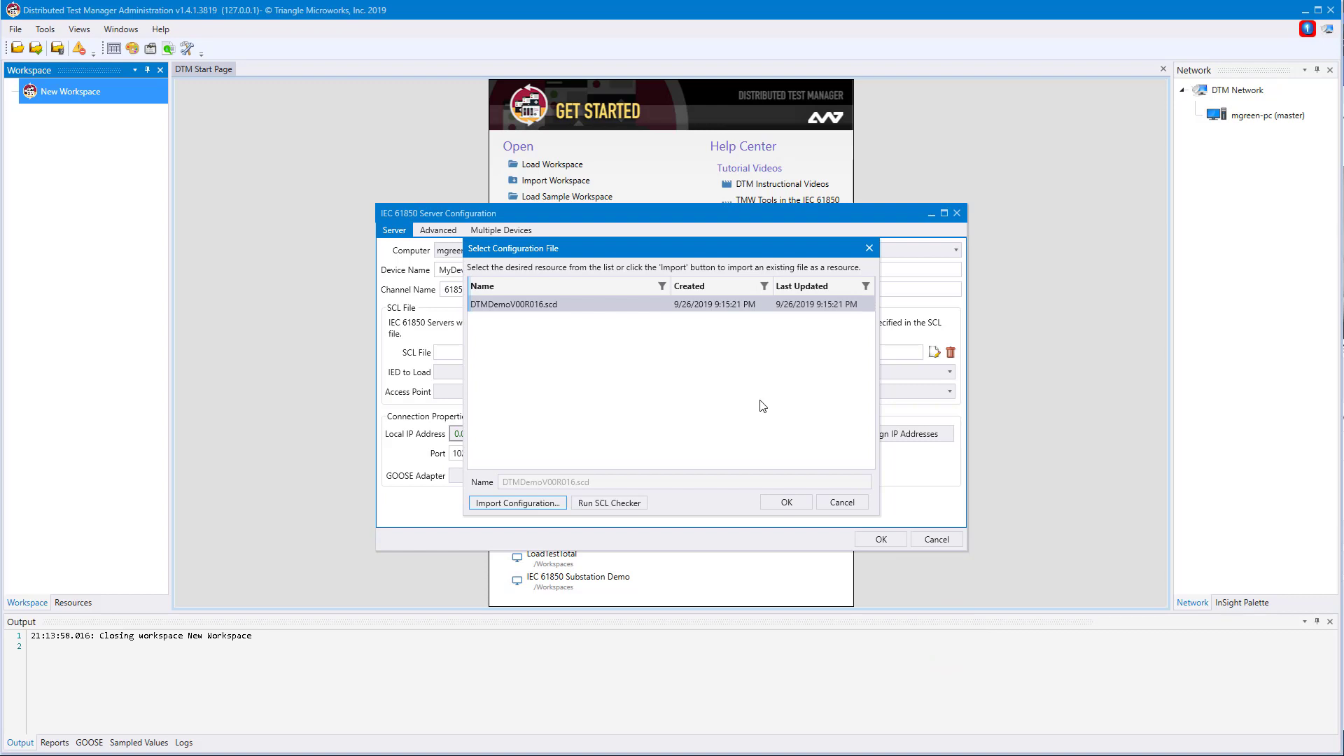
click(787, 503)
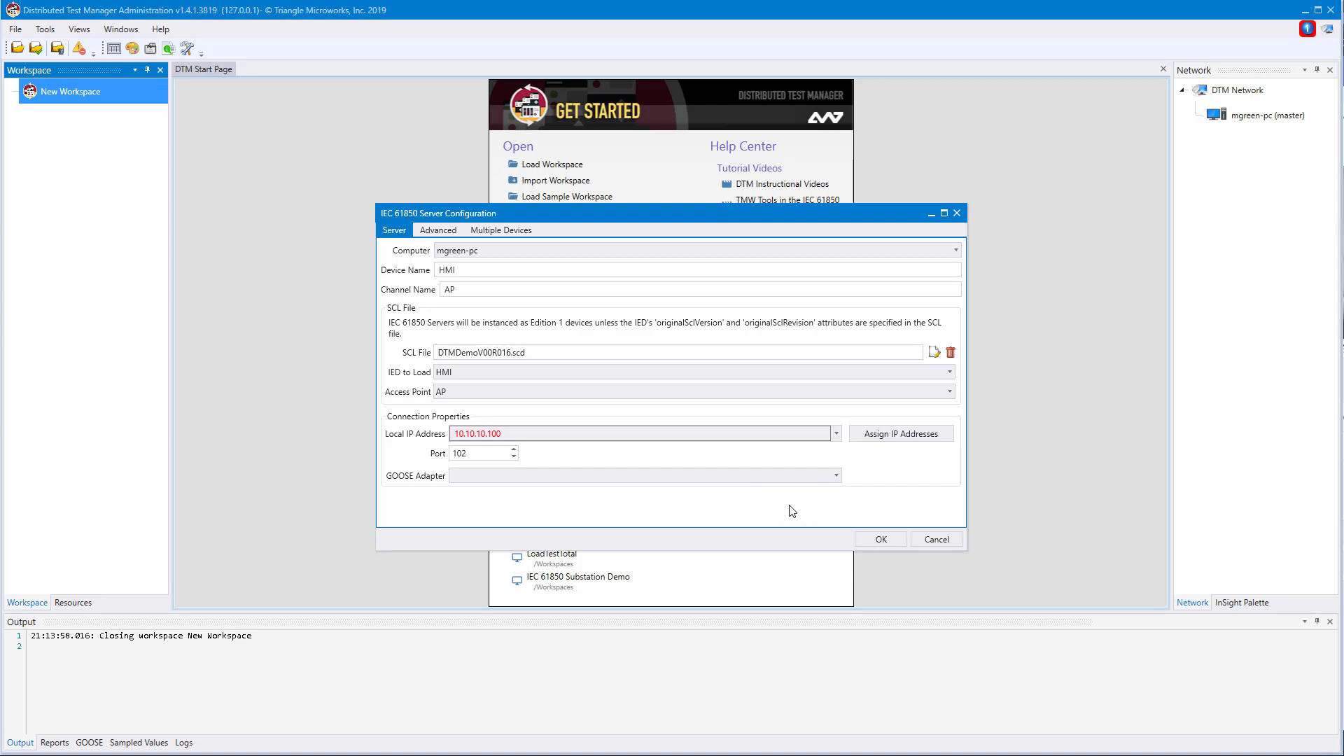
Step: Load the LINE_1_BC IED, set the server's local IP address to 10.1.1.94 and check the available GOOSE adapters
click(711, 373)
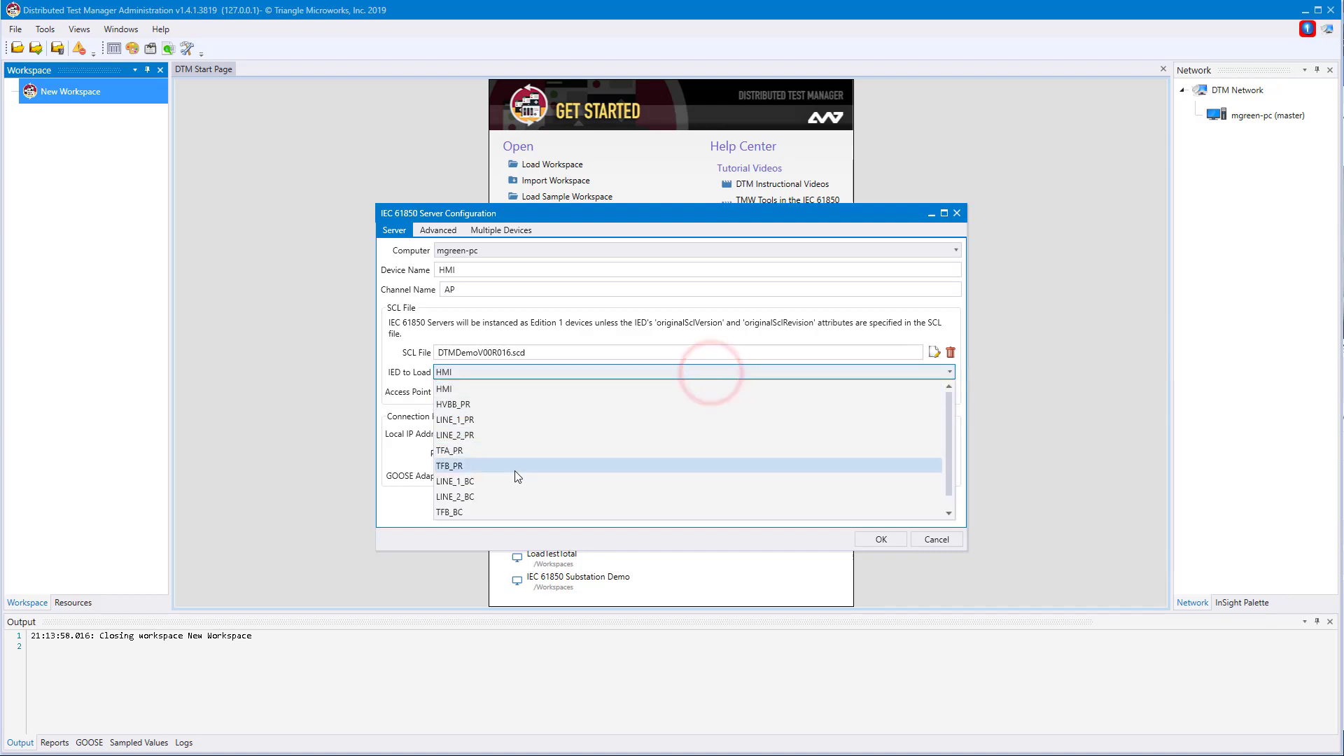
click(498, 481)
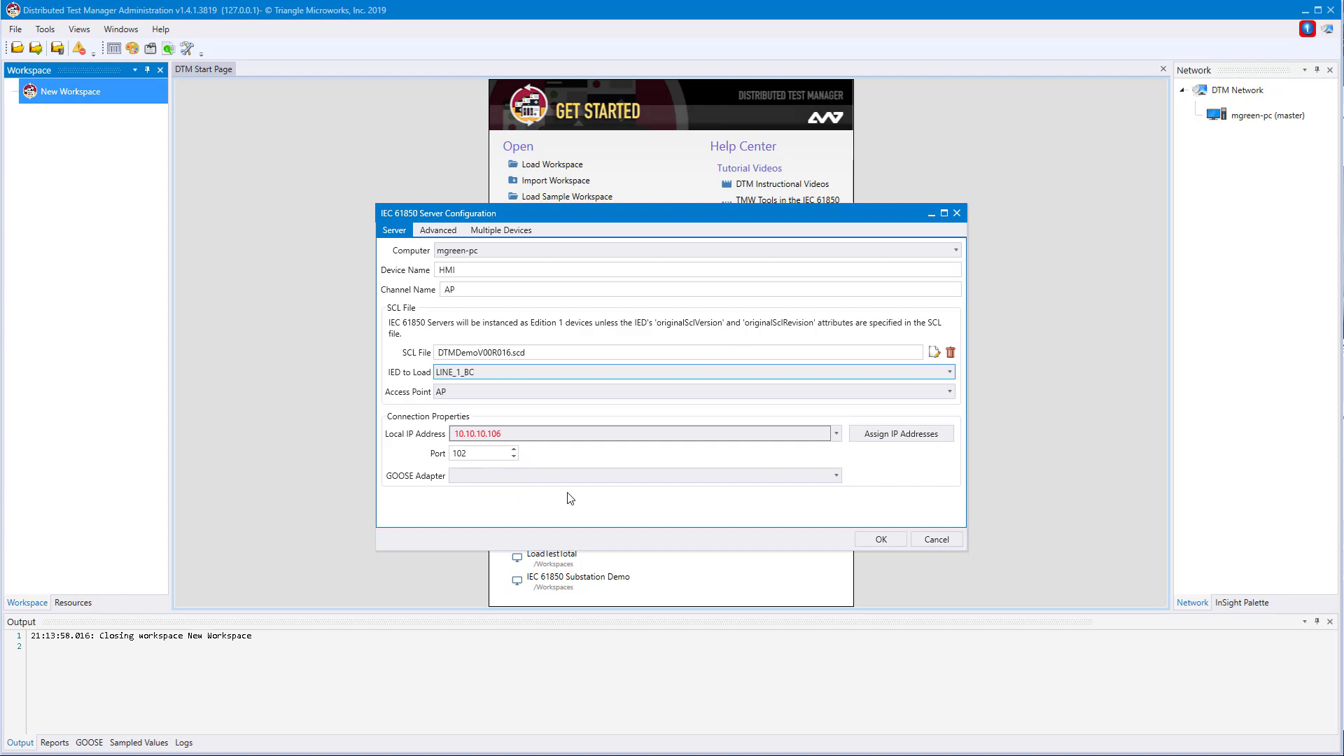
click(836, 434)
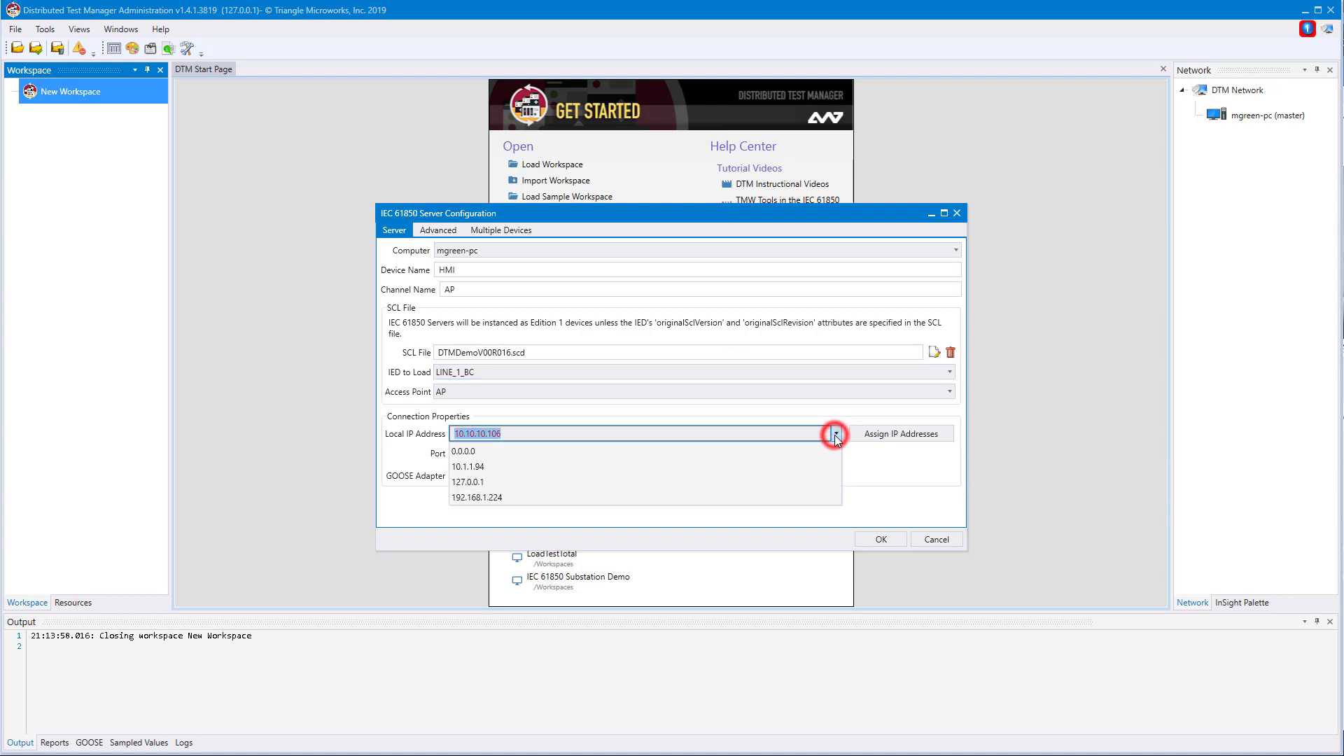
click(579, 468)
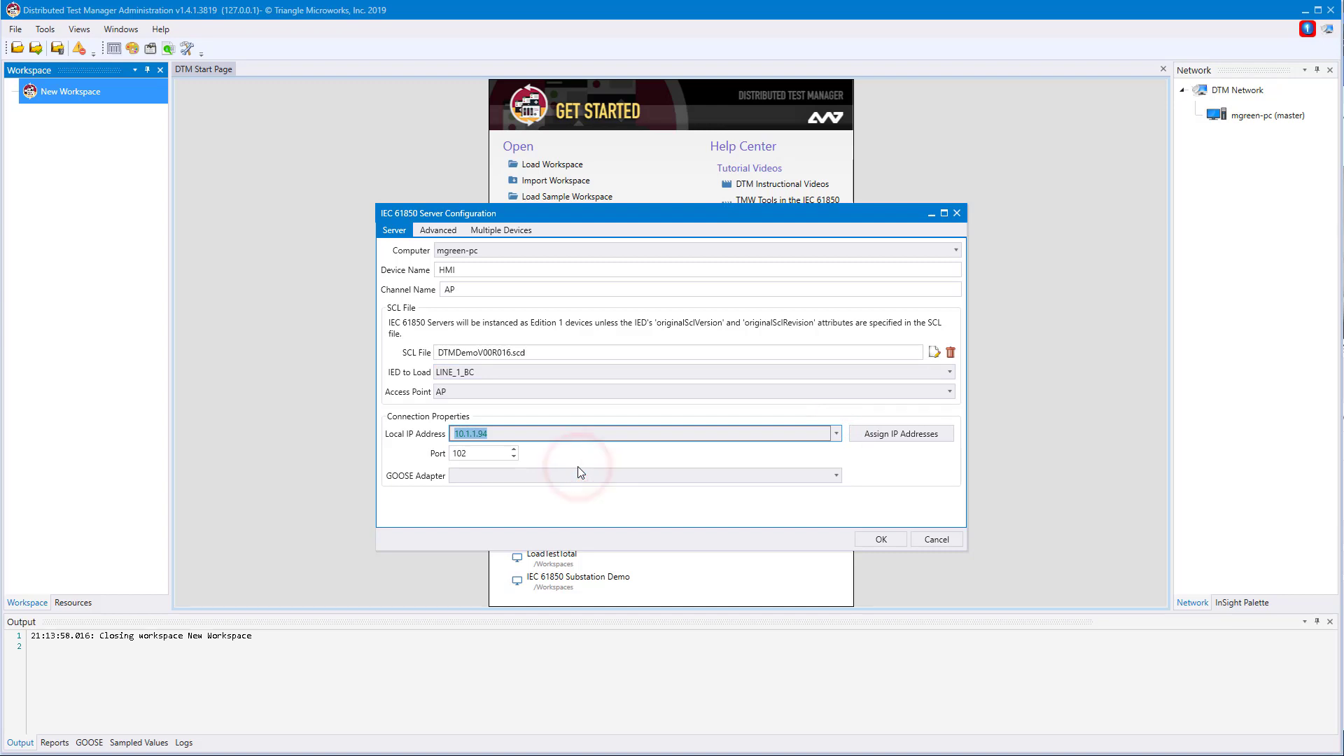
click(812, 477)
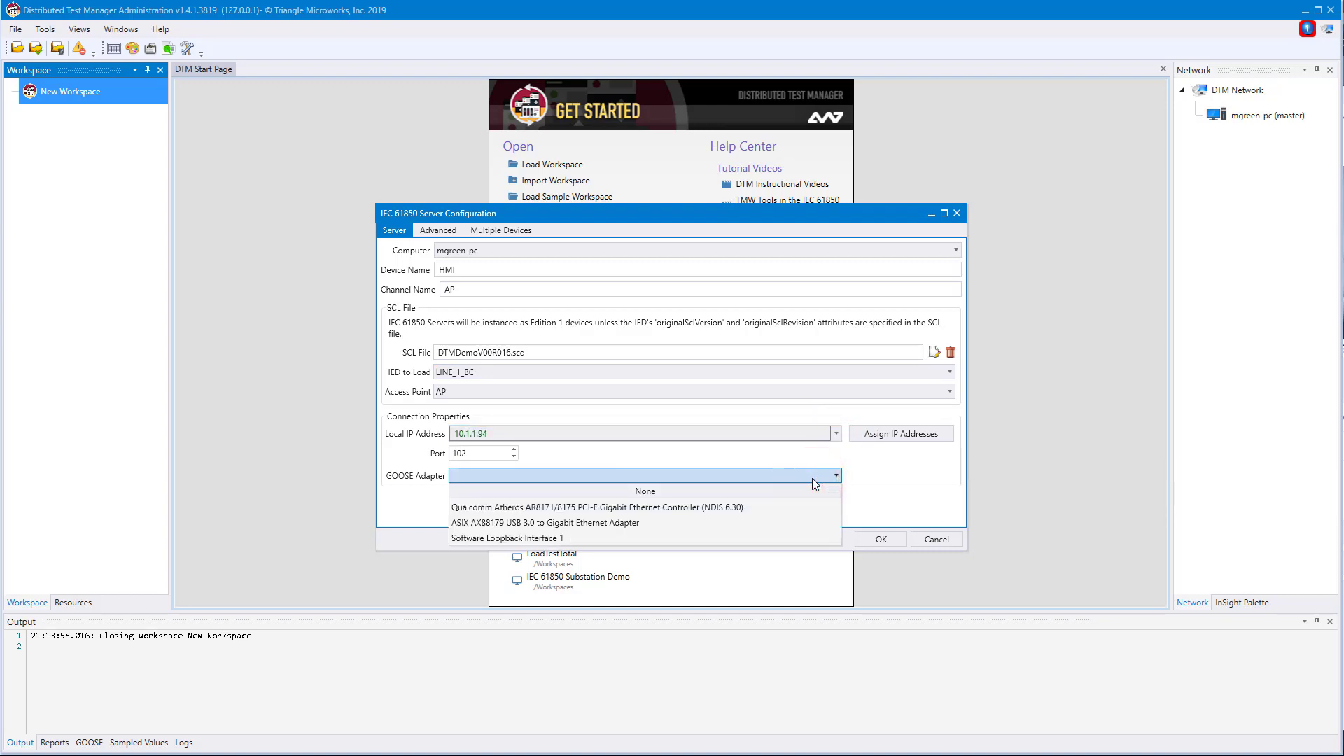
click(800, 457)
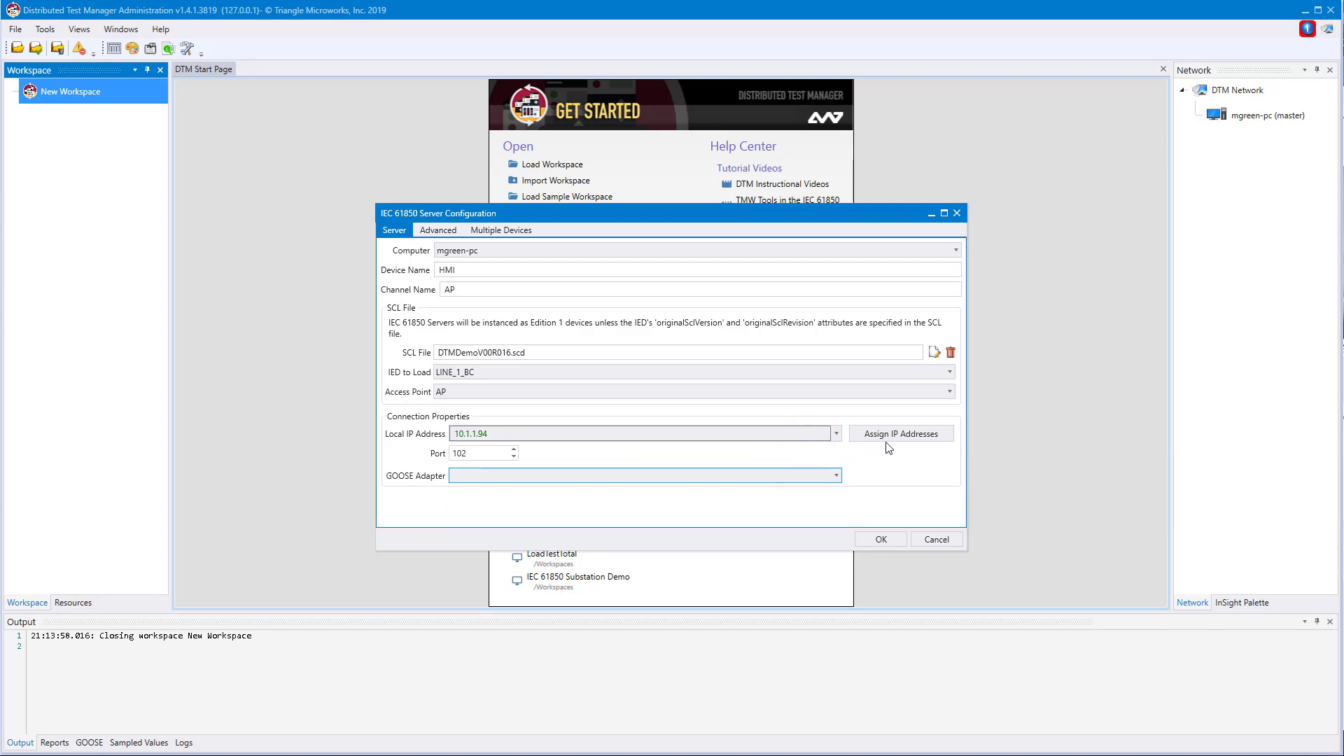
Step: Enable multiple-server creation, try a count of 3, reduce the number of servers to 1 and confirm the server configuration
click(445, 232)
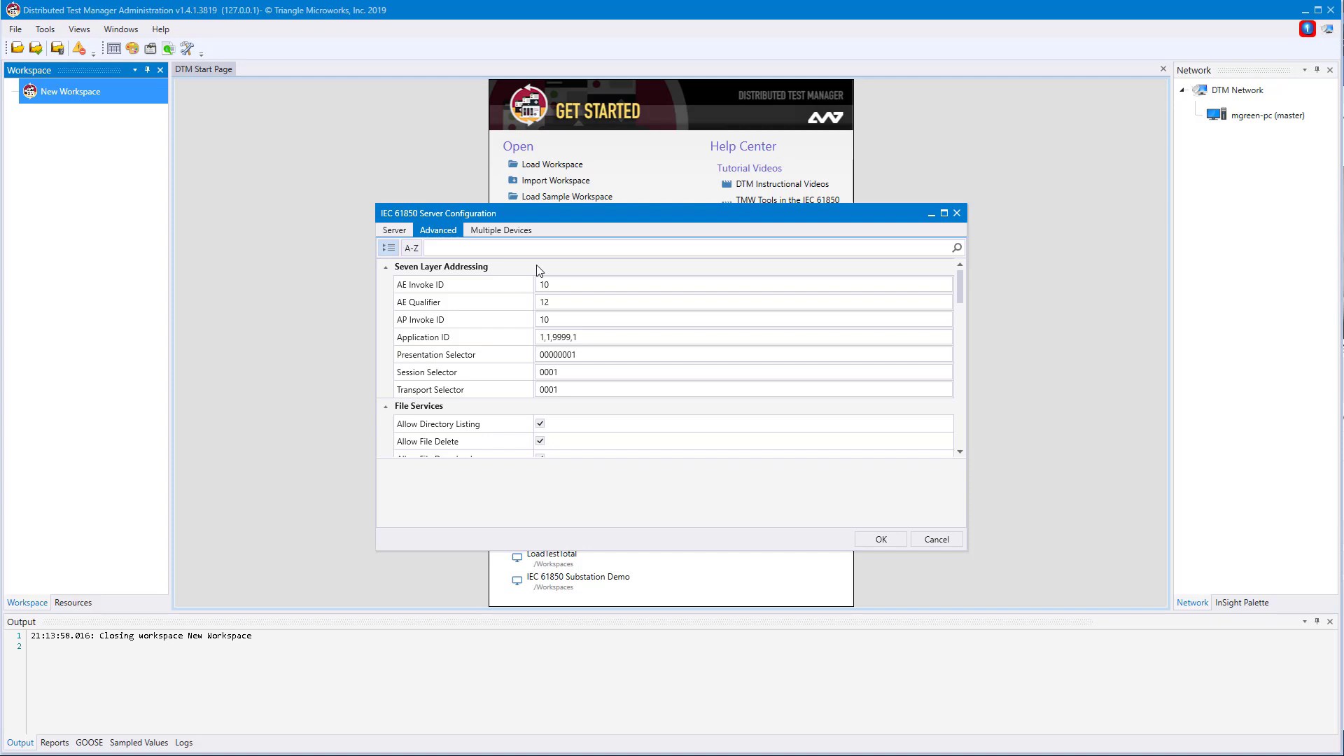
click(516, 237)
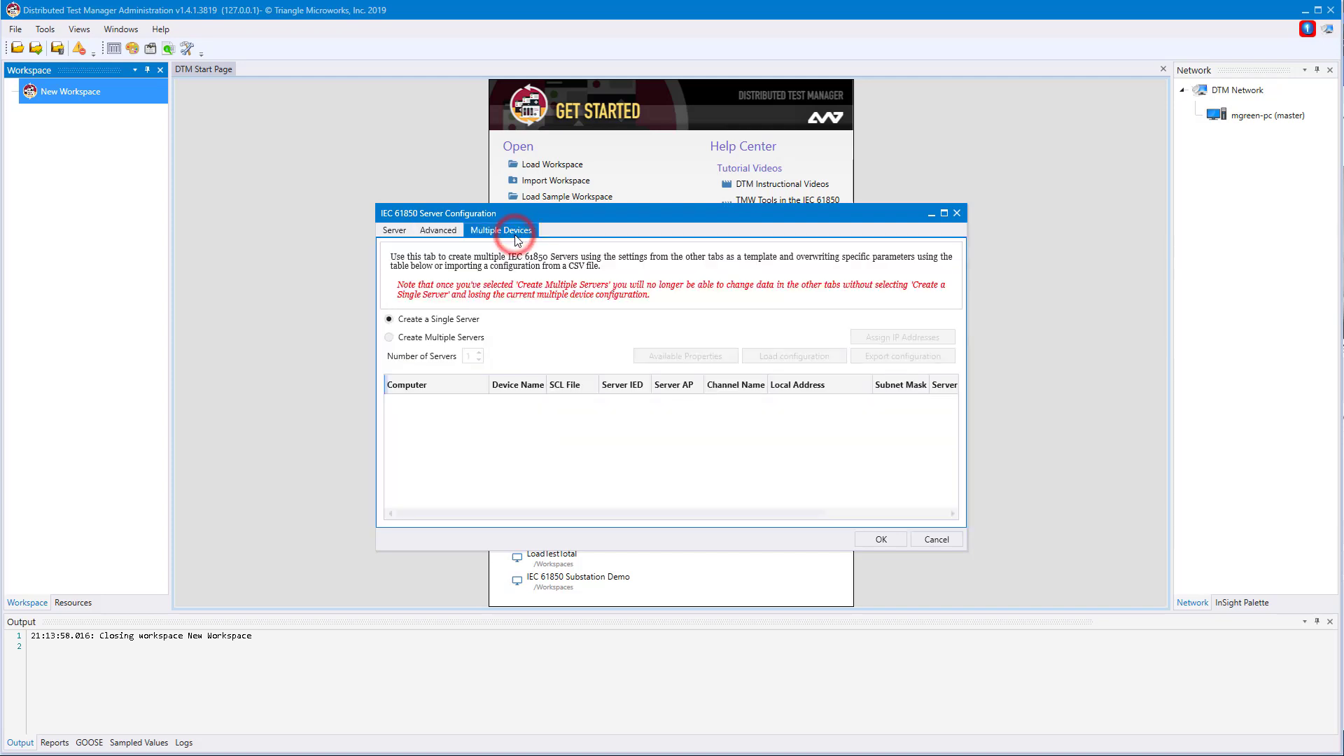
click(461, 340)
click(481, 353)
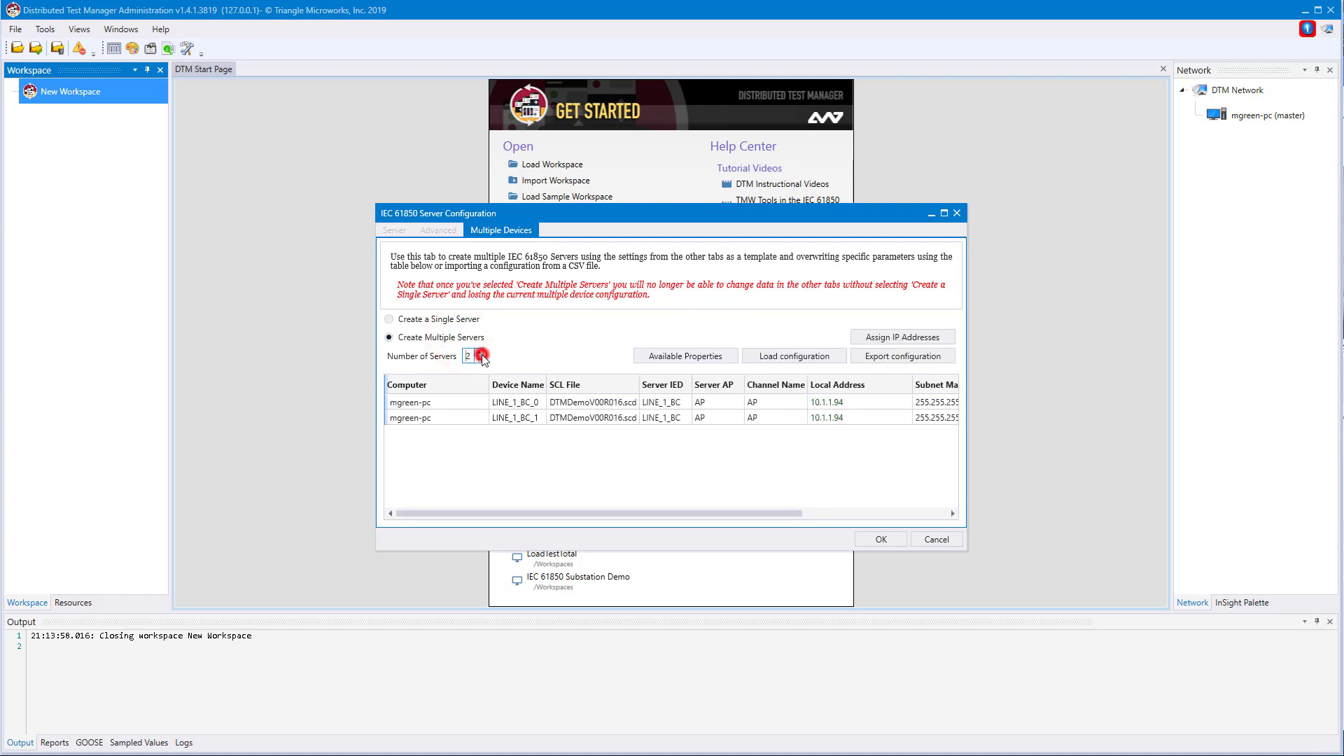
click(481, 353)
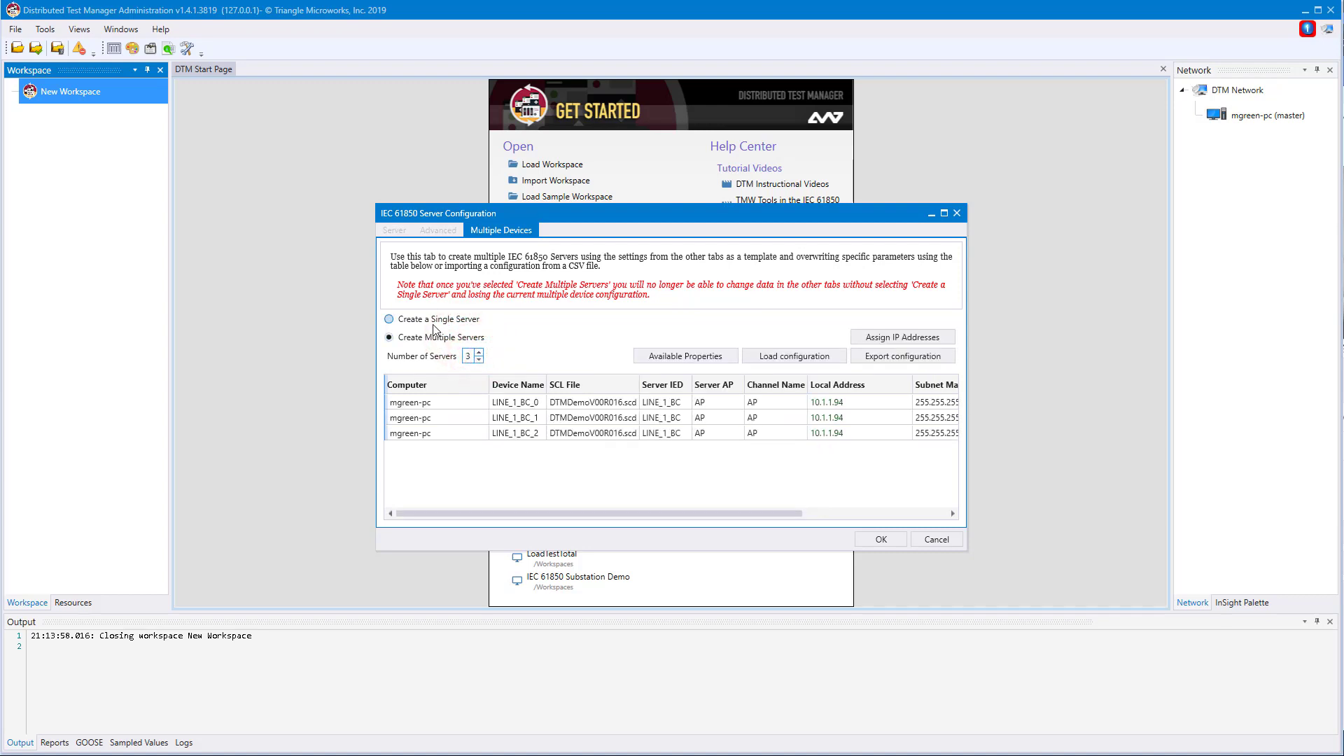
click(479, 360)
click(480, 360)
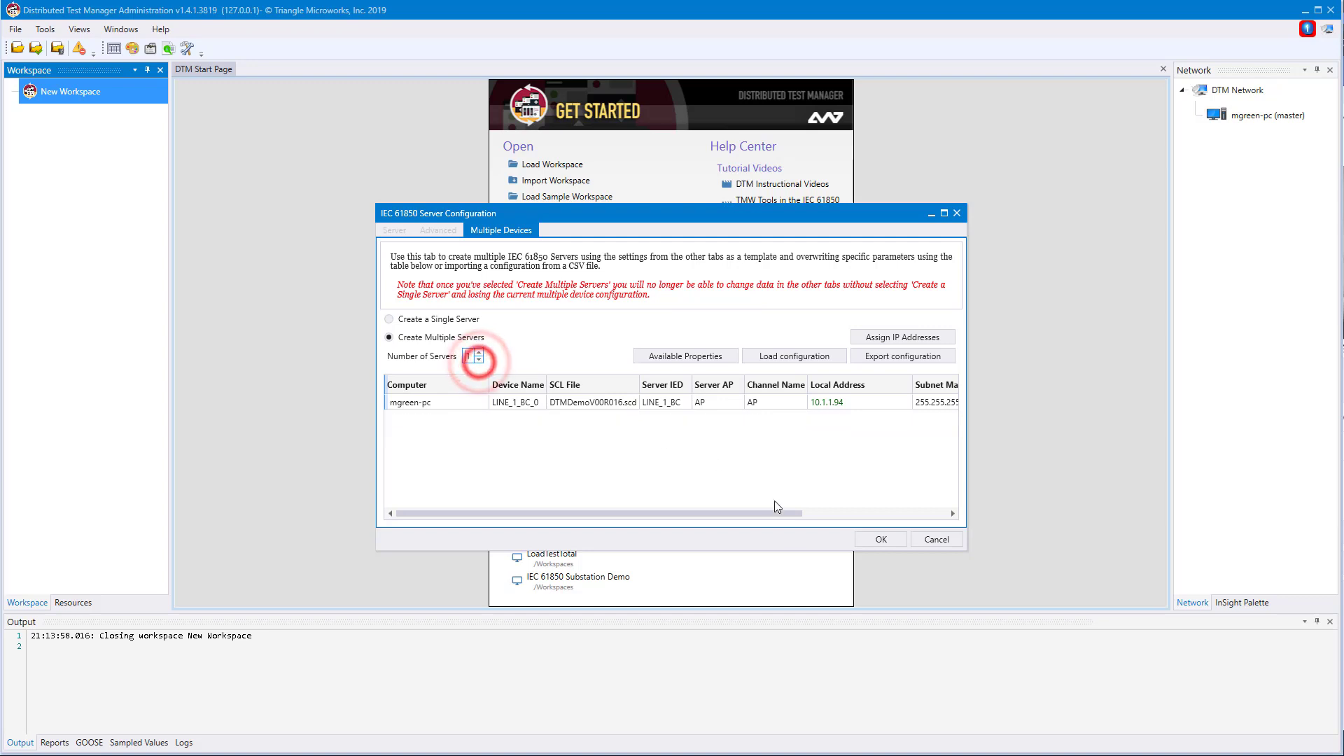
click(884, 541)
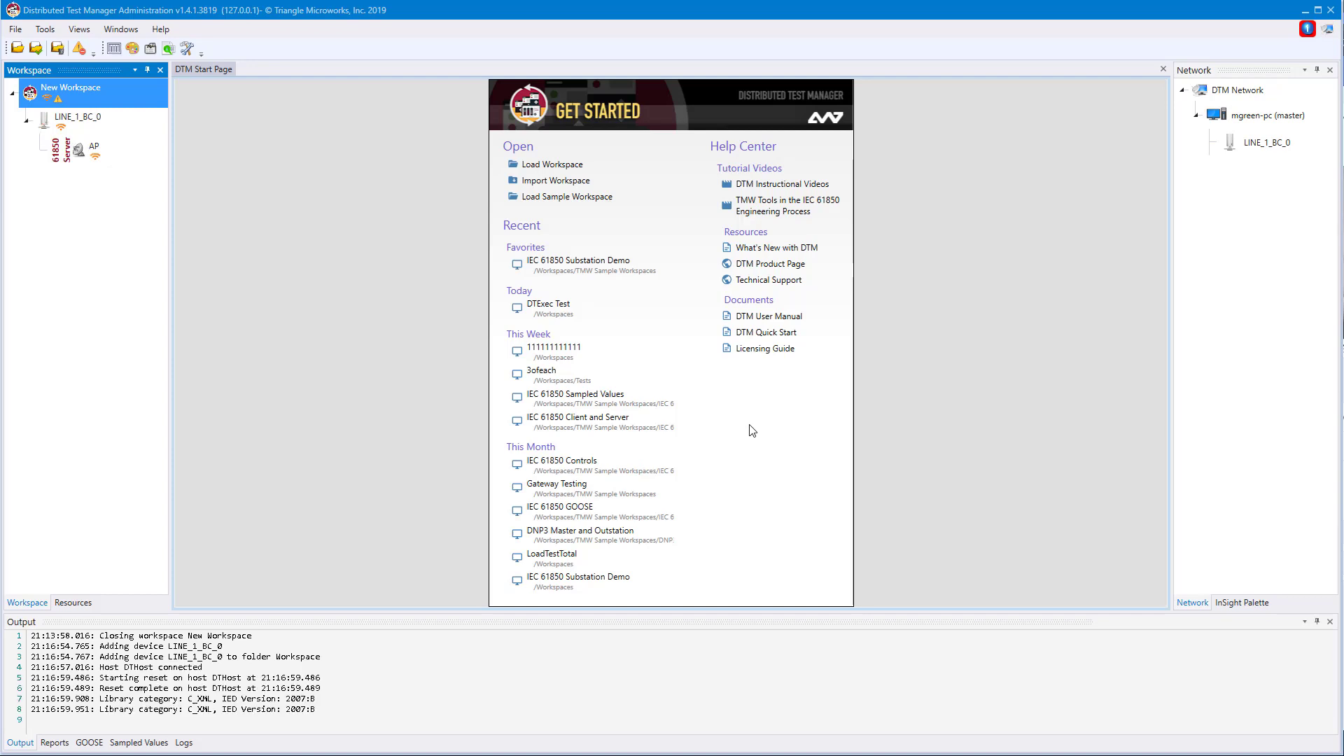
Step: Start adding an IEC 61850 client to the workspace and assign DTMDemoV00R016.scd as its server SCL file
right_click(103, 86)
mouse_move(153, 98)
mouse_move(217, 94)
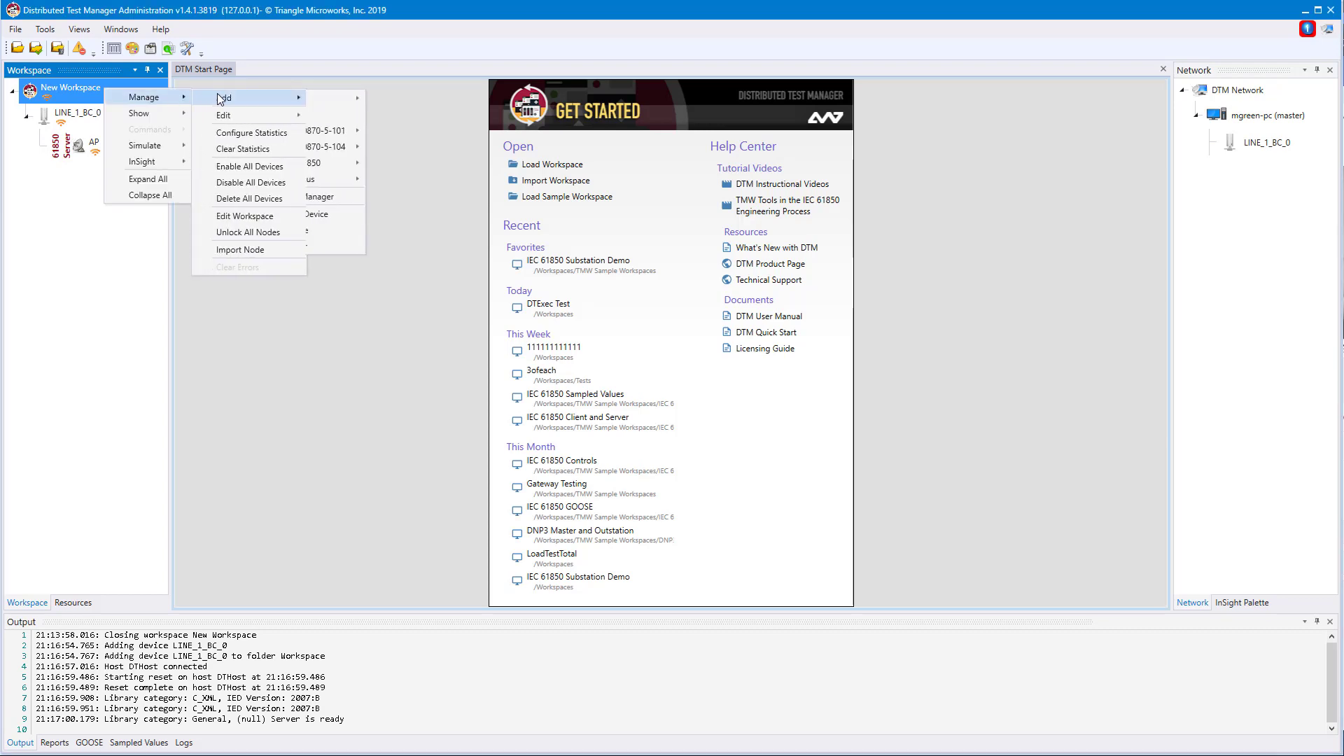
mouse_move(382, 163)
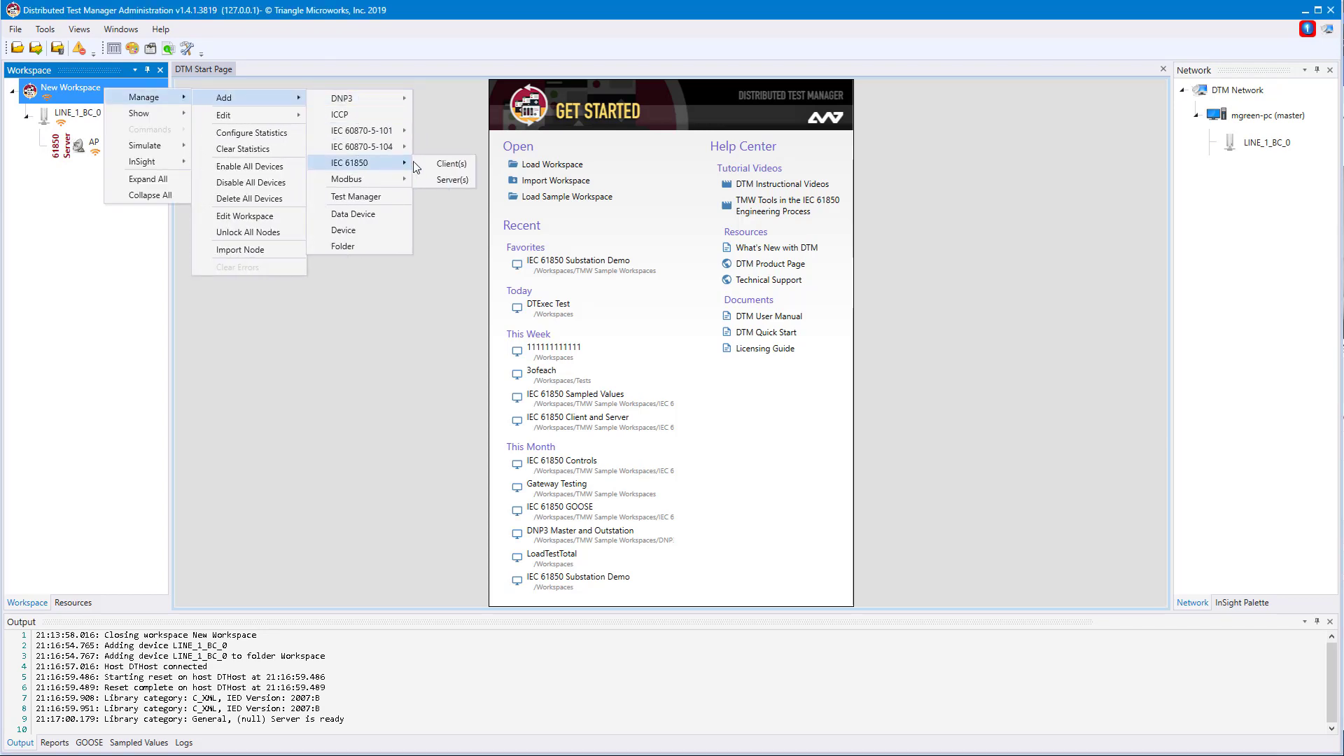
click(452, 162)
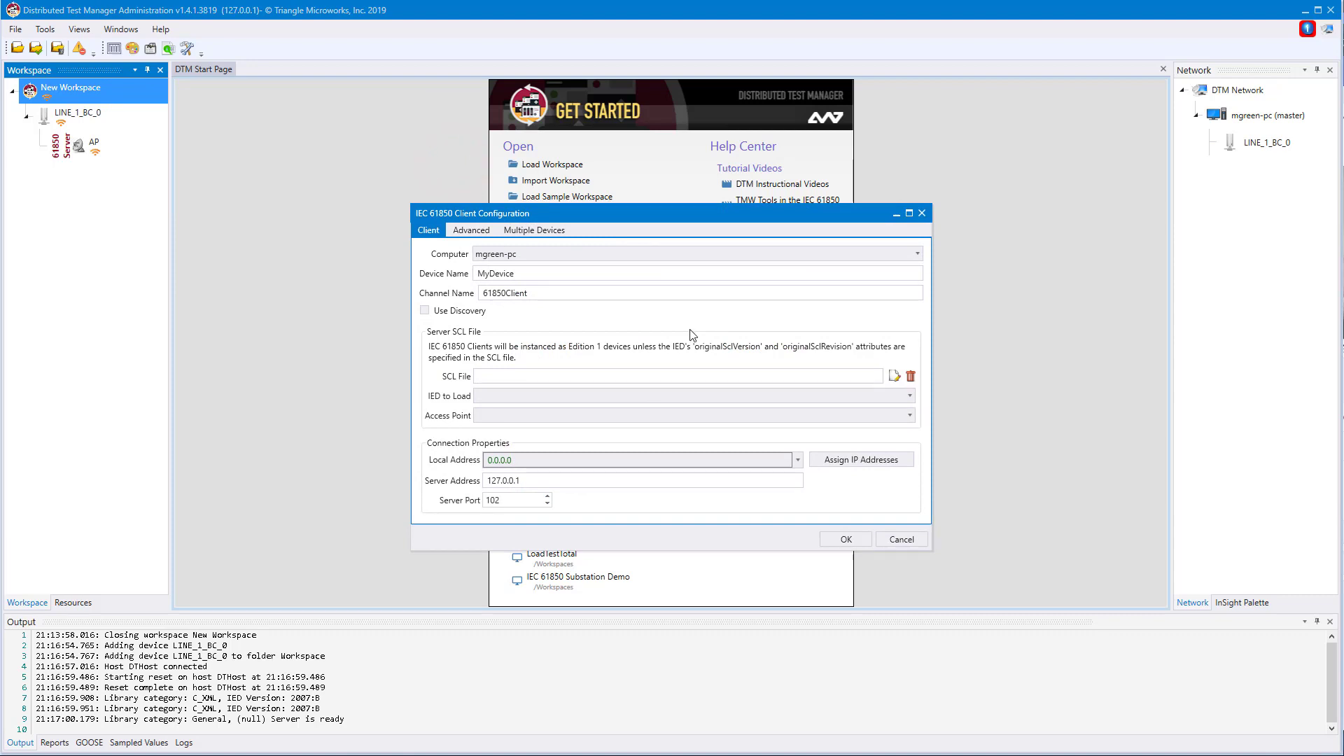
click(895, 376)
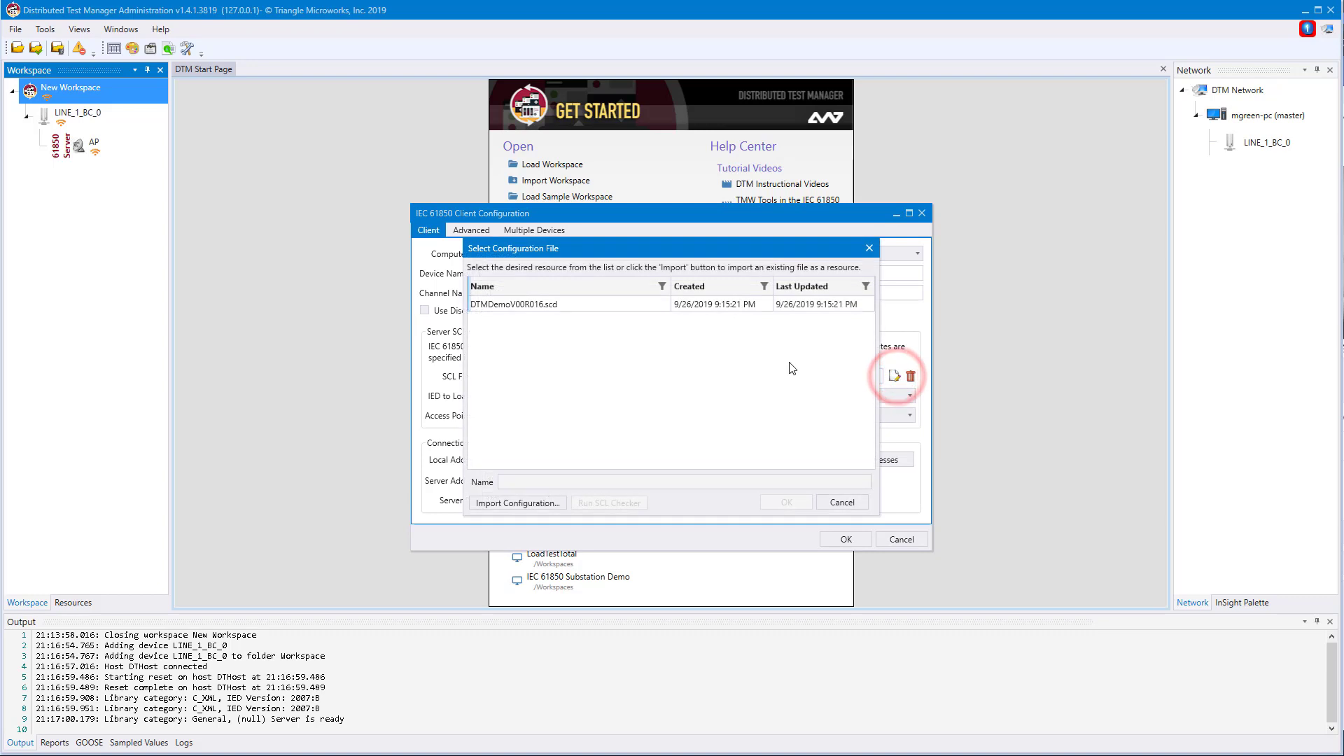
click(583, 304)
click(787, 502)
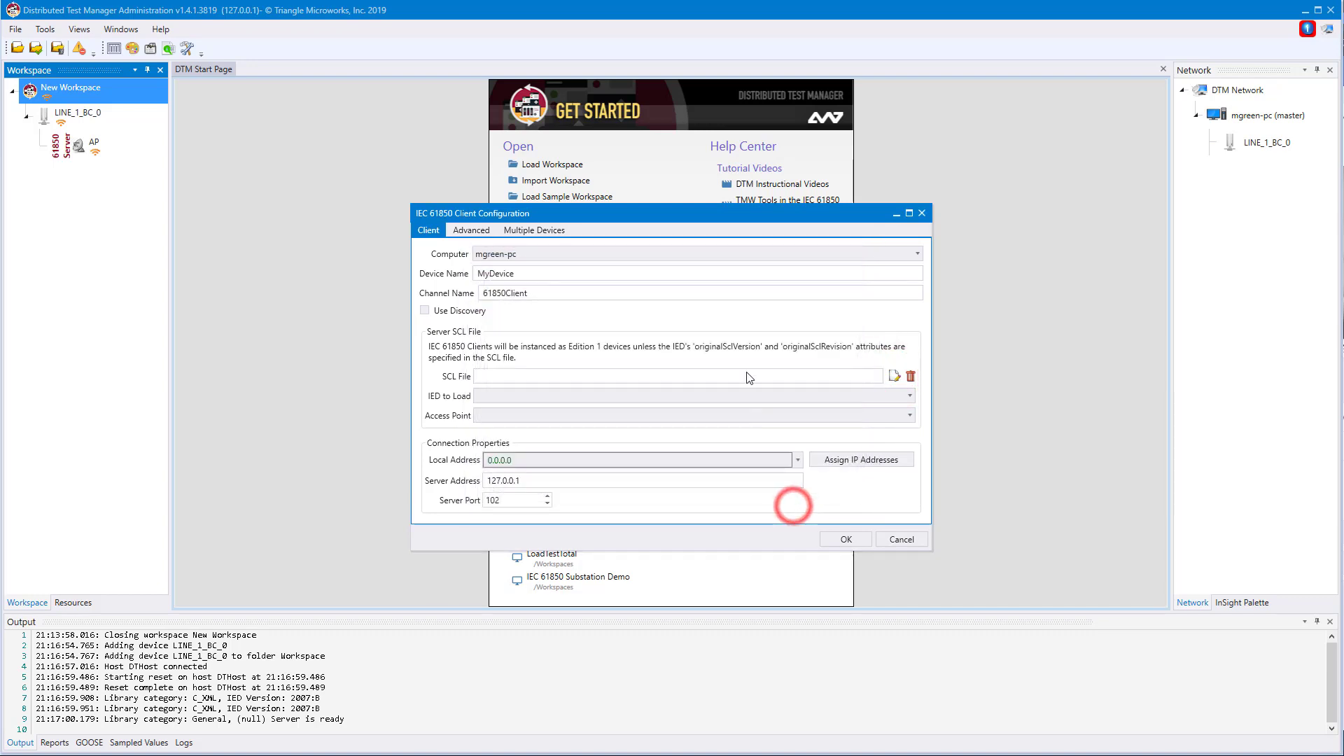
Step: Load the LINE_1_BC IED for the client and set its server address to 10.1.1.94
click(607, 395)
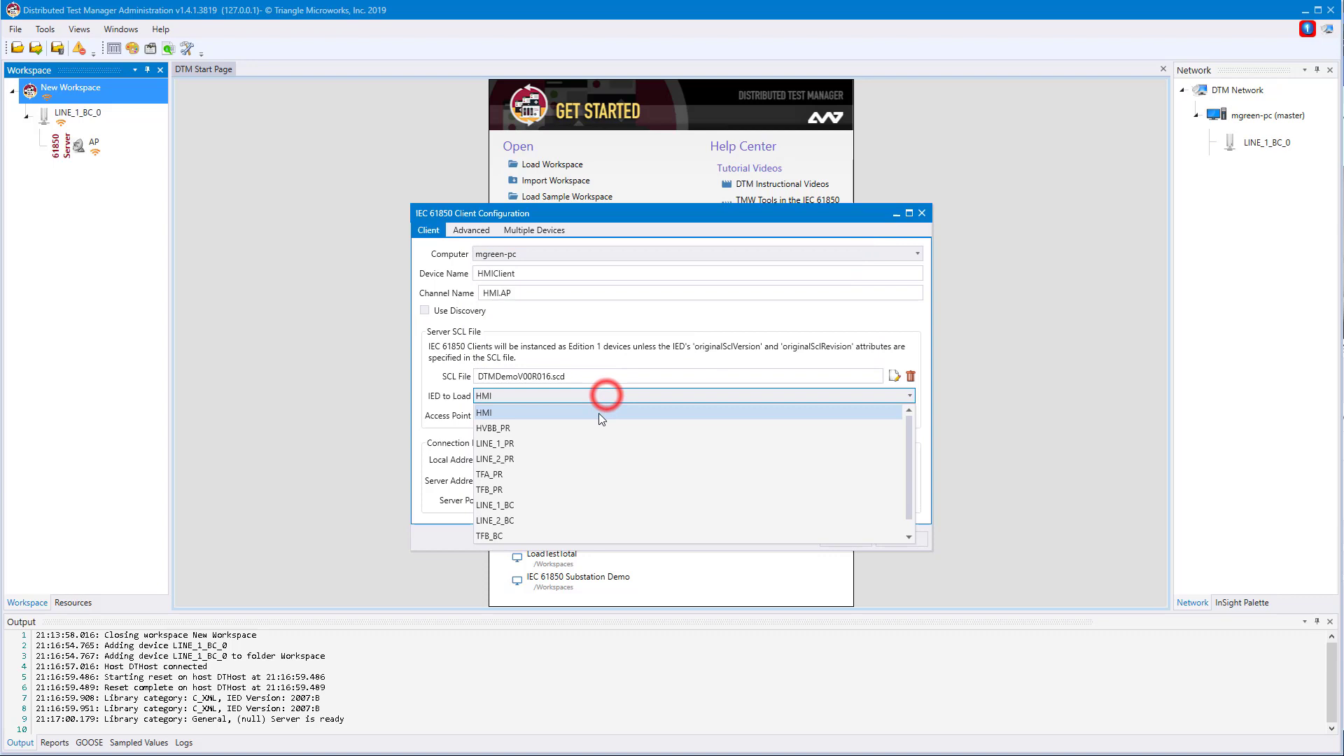
click(510, 503)
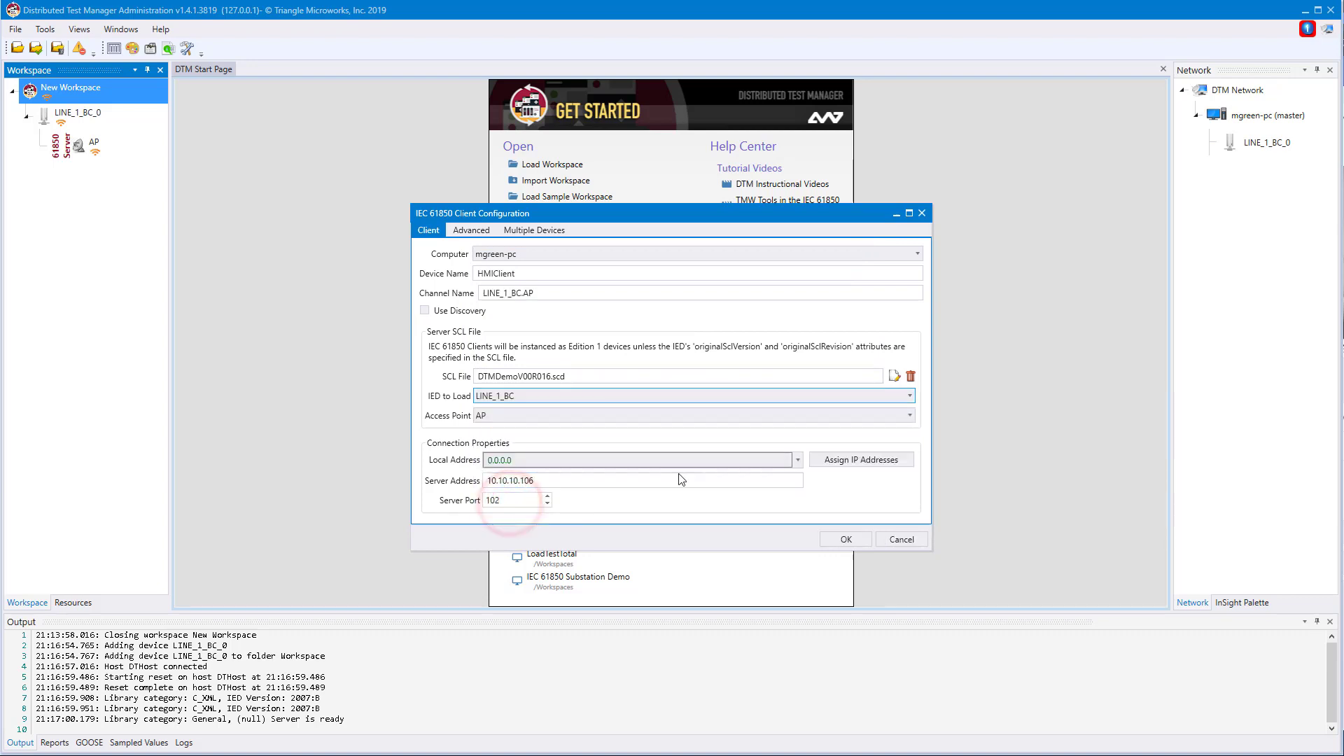
click(581, 481)
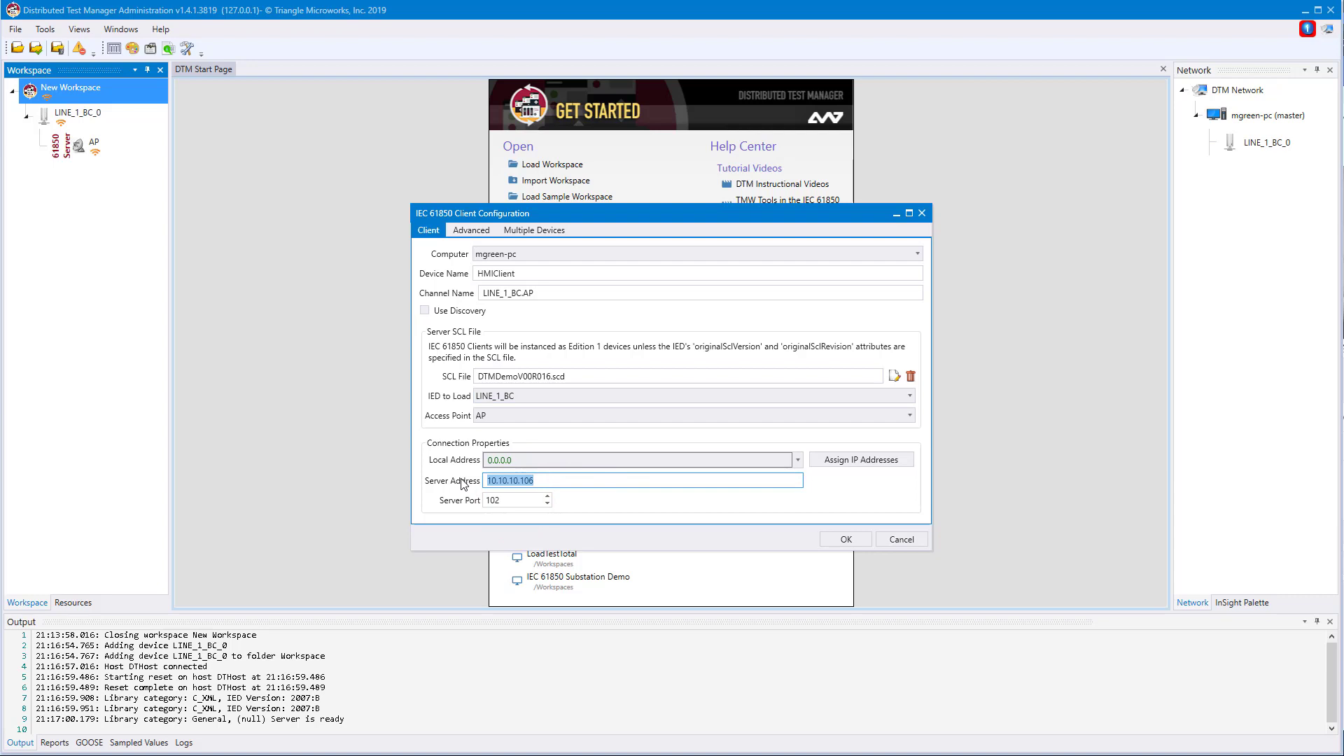
text(10.1.1.94)
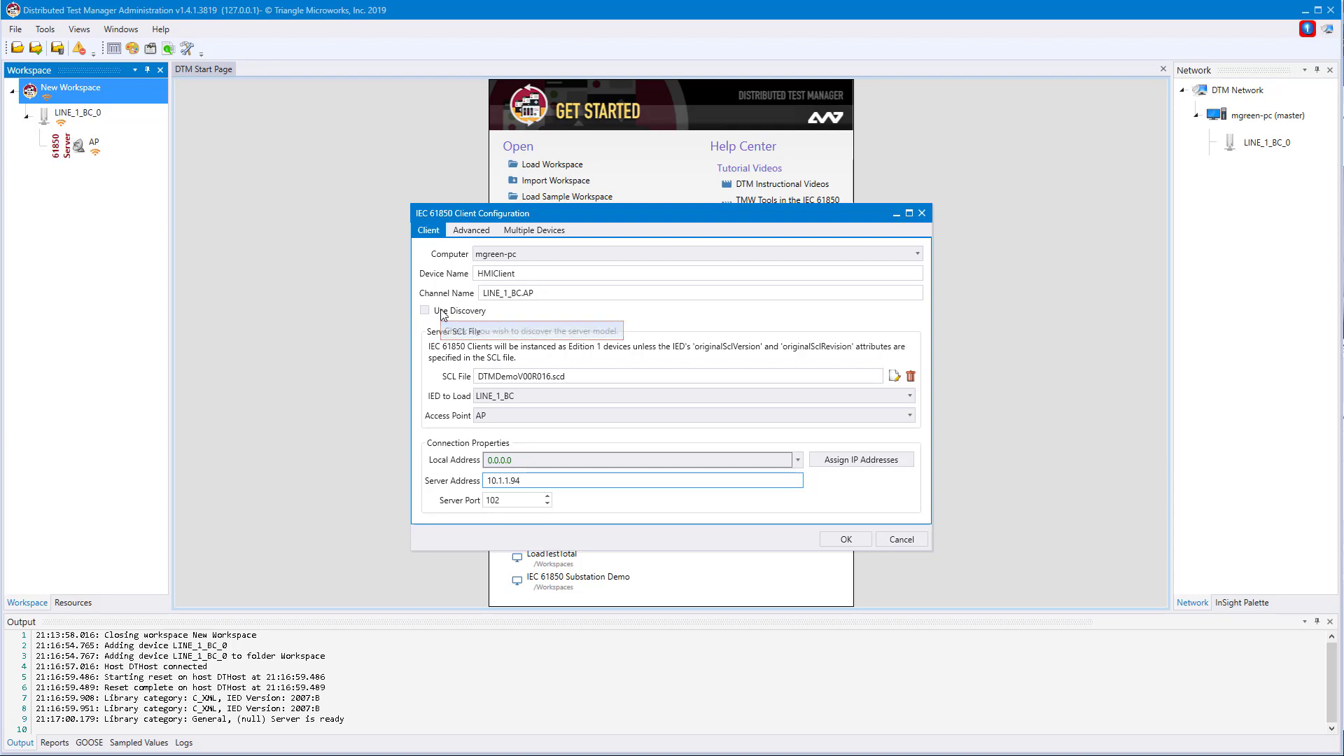
Step: Check the options for creating multiple clients and confirm the IEC 61850 client configuration
click(534, 232)
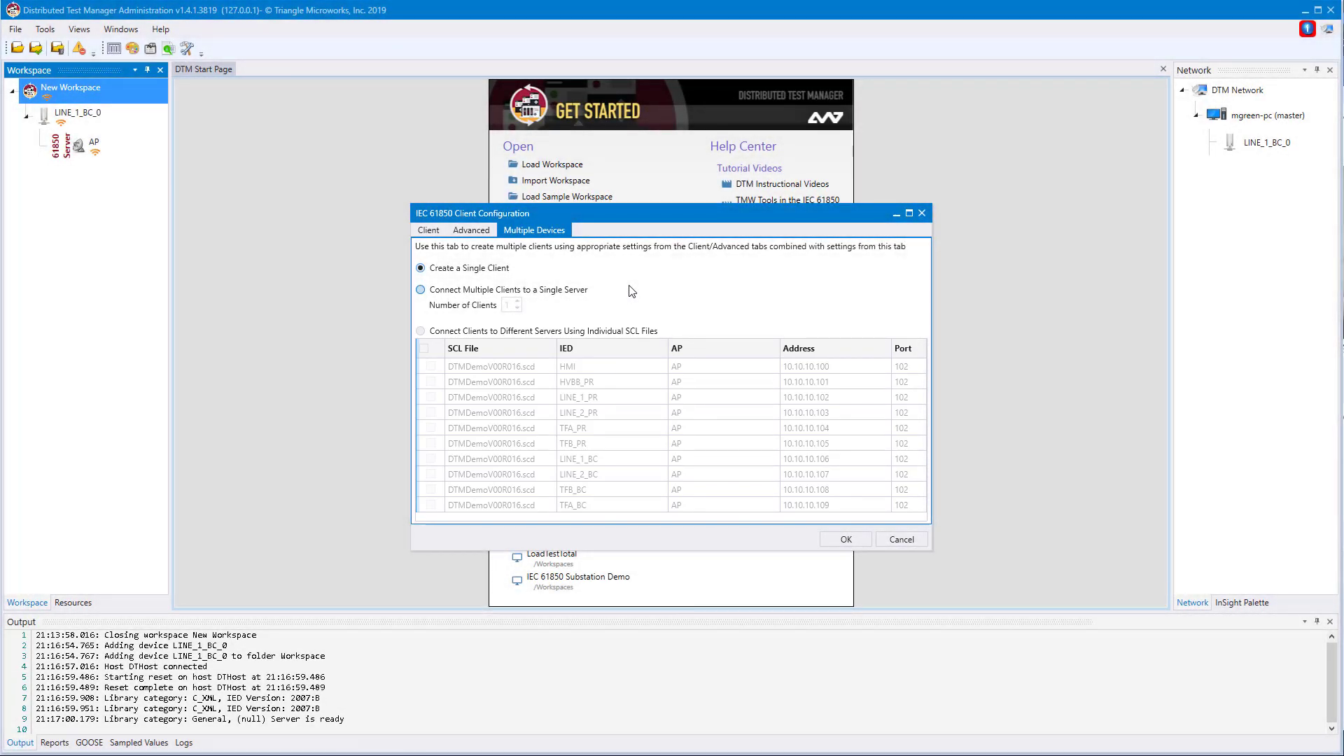
click(434, 232)
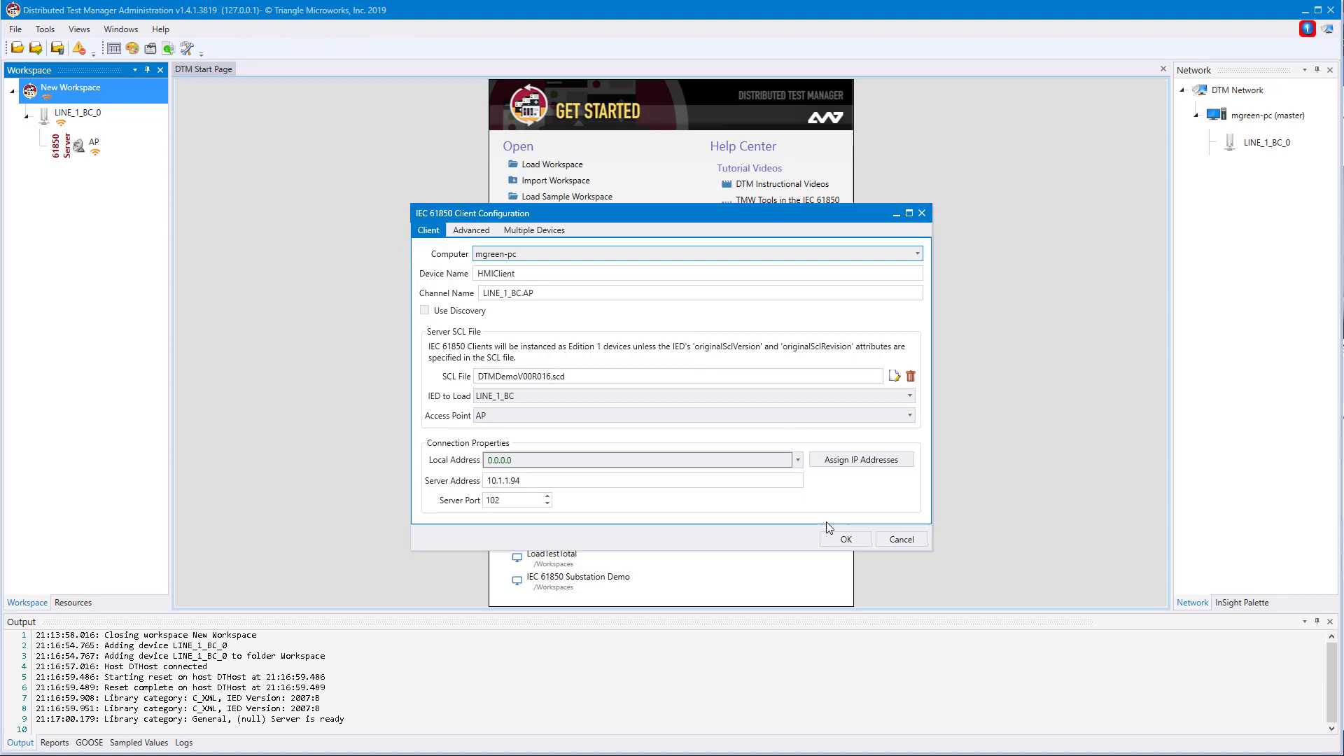
click(843, 536)
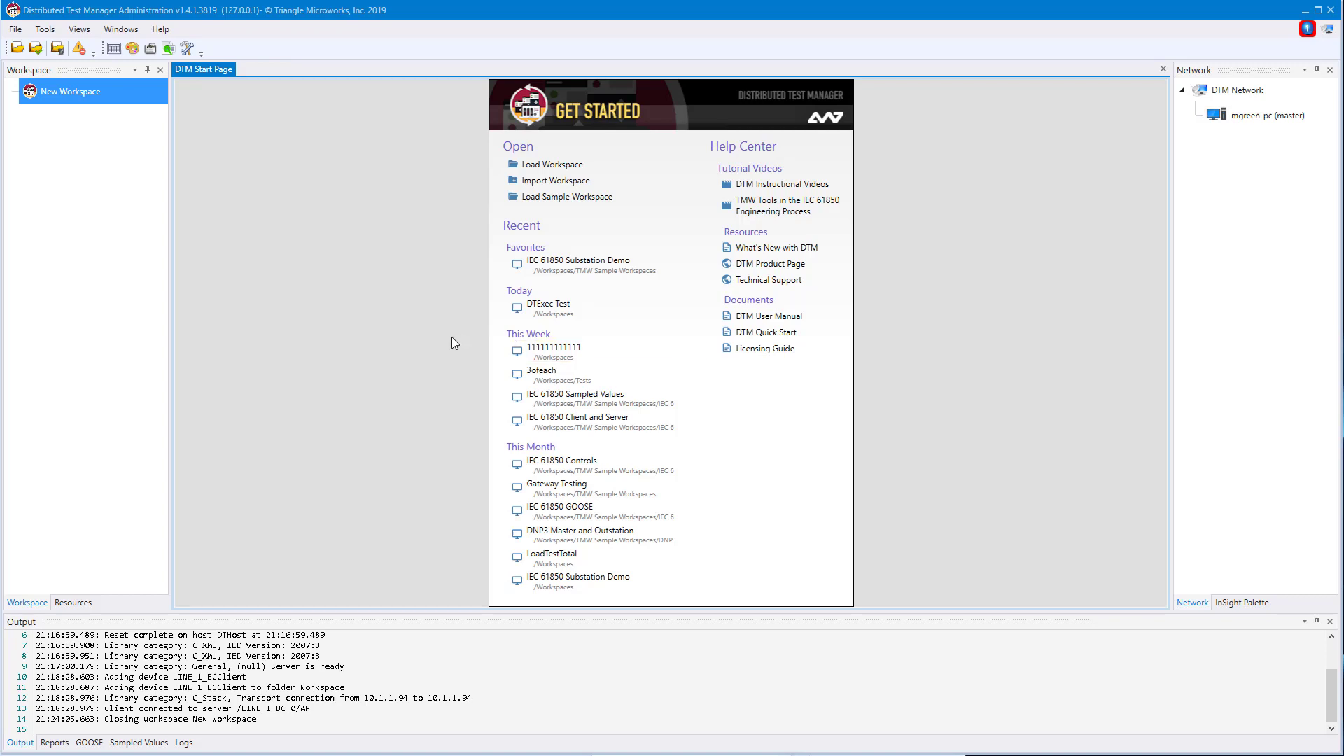
Step: Start a substation import into the empty workspace, importing DTMDemoV00R016.scd as its configuration file
click(17, 29)
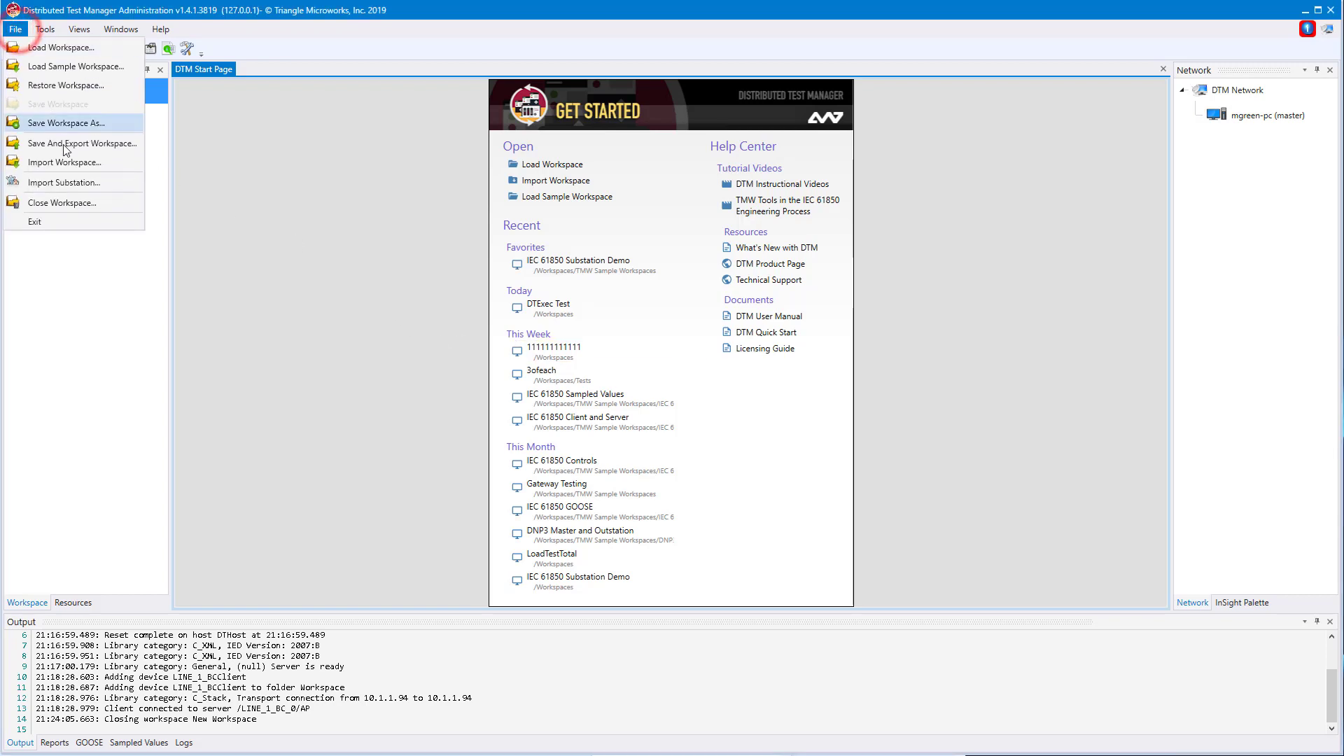
click(74, 179)
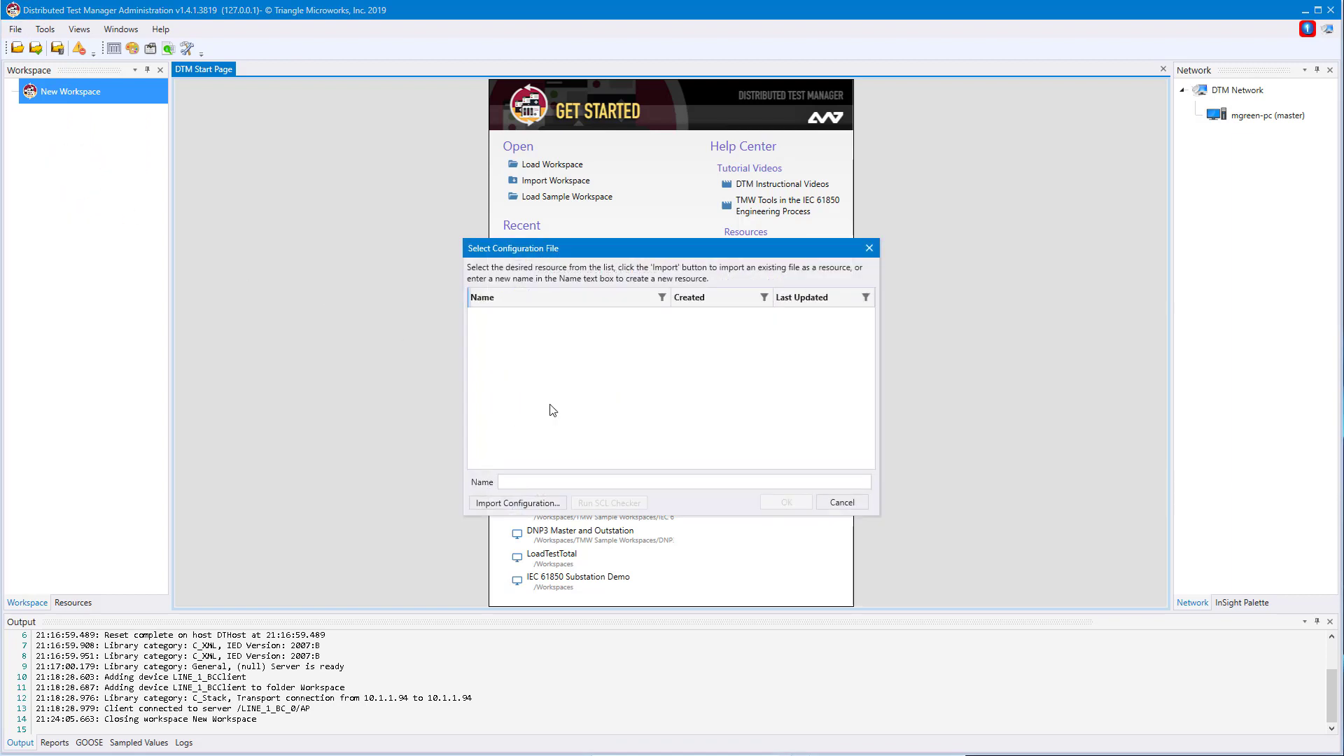
click(510, 502)
click(421, 215)
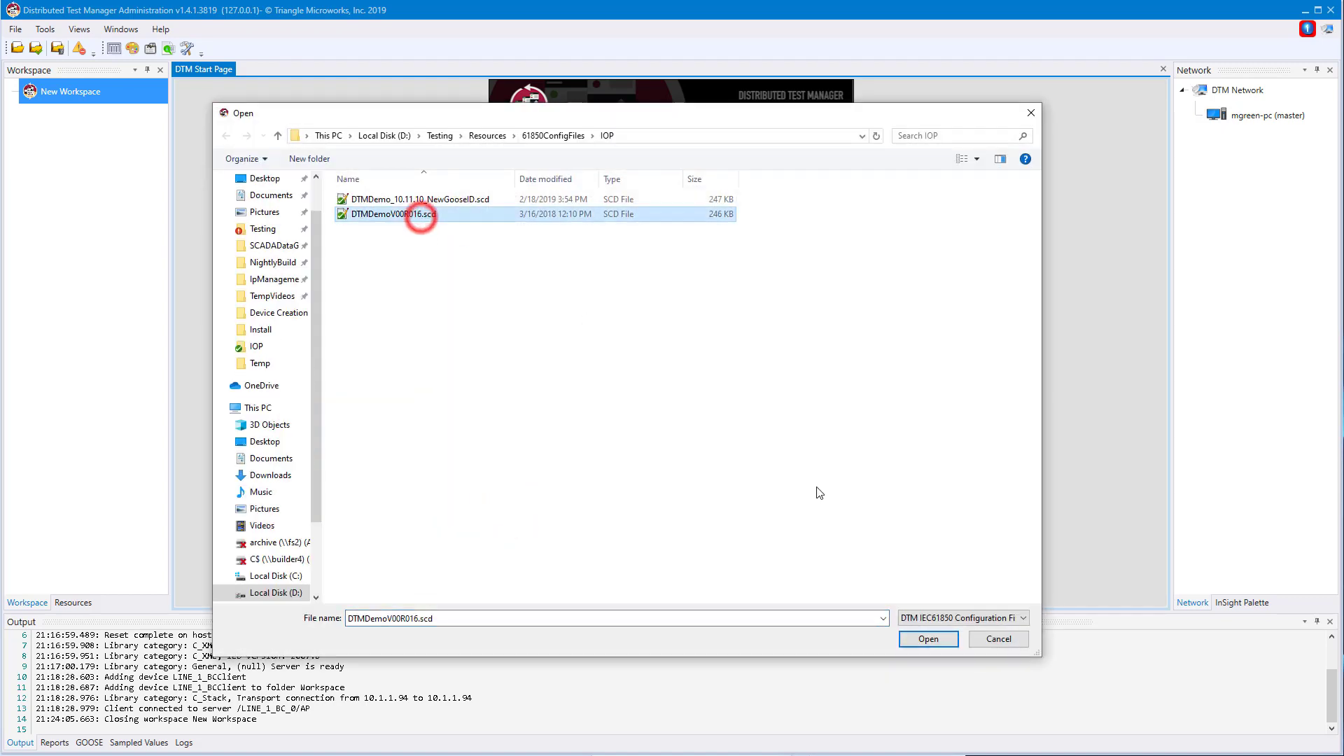
click(946, 637)
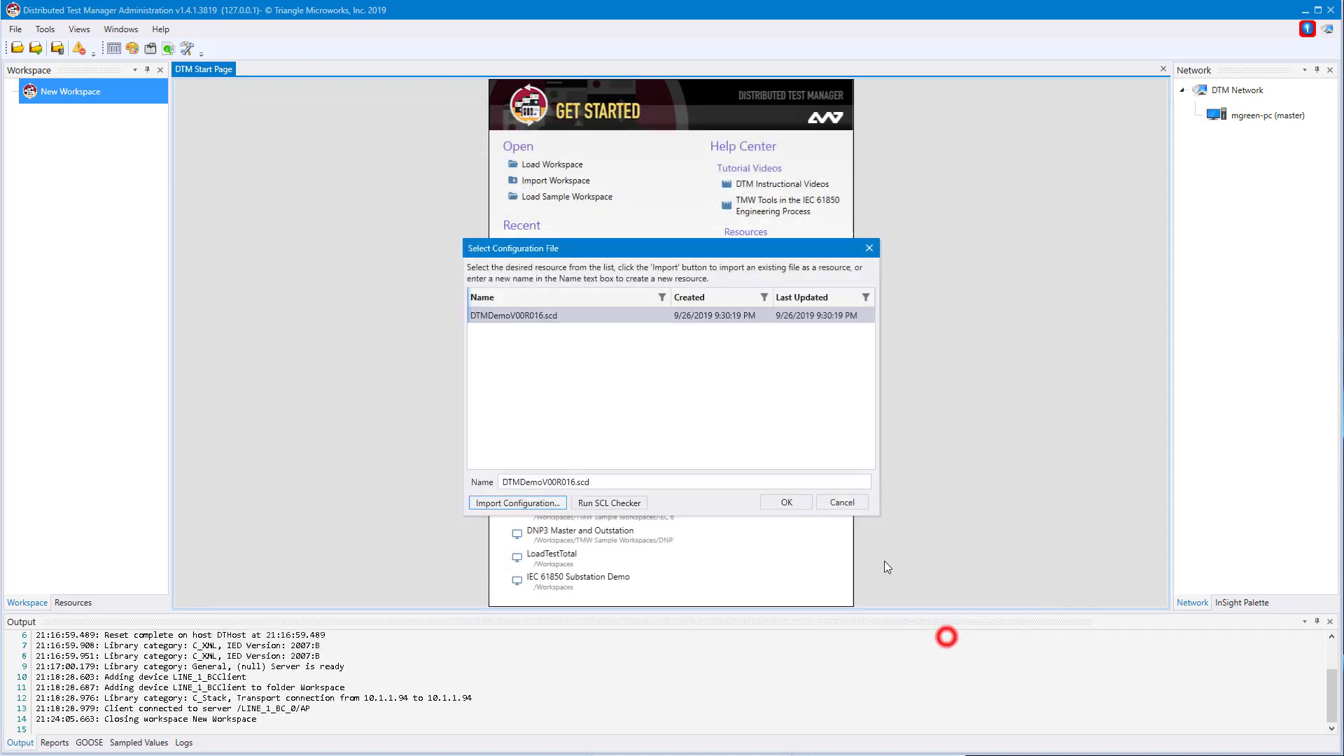
click(786, 502)
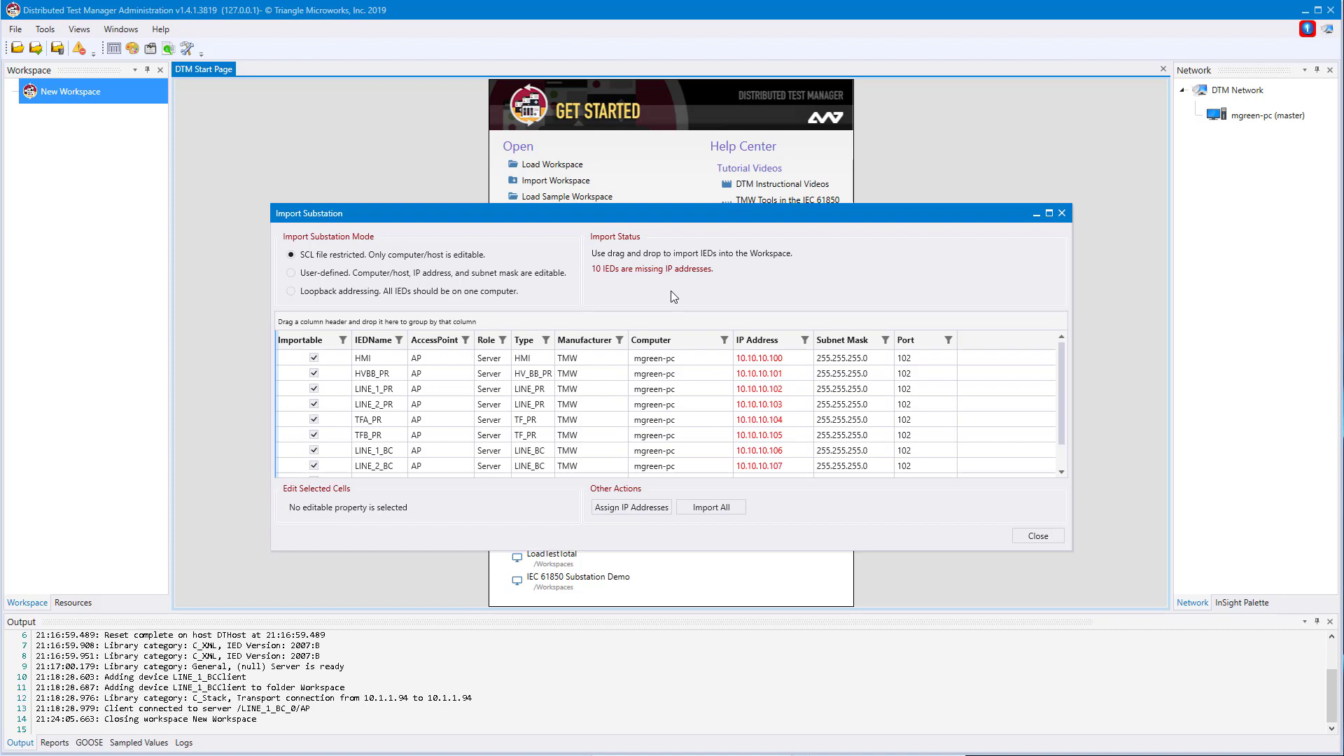
Step: Switch the substation import to user-defined mode and check the IP addresses selectable for the HMI IED
click(462, 274)
click(798, 359)
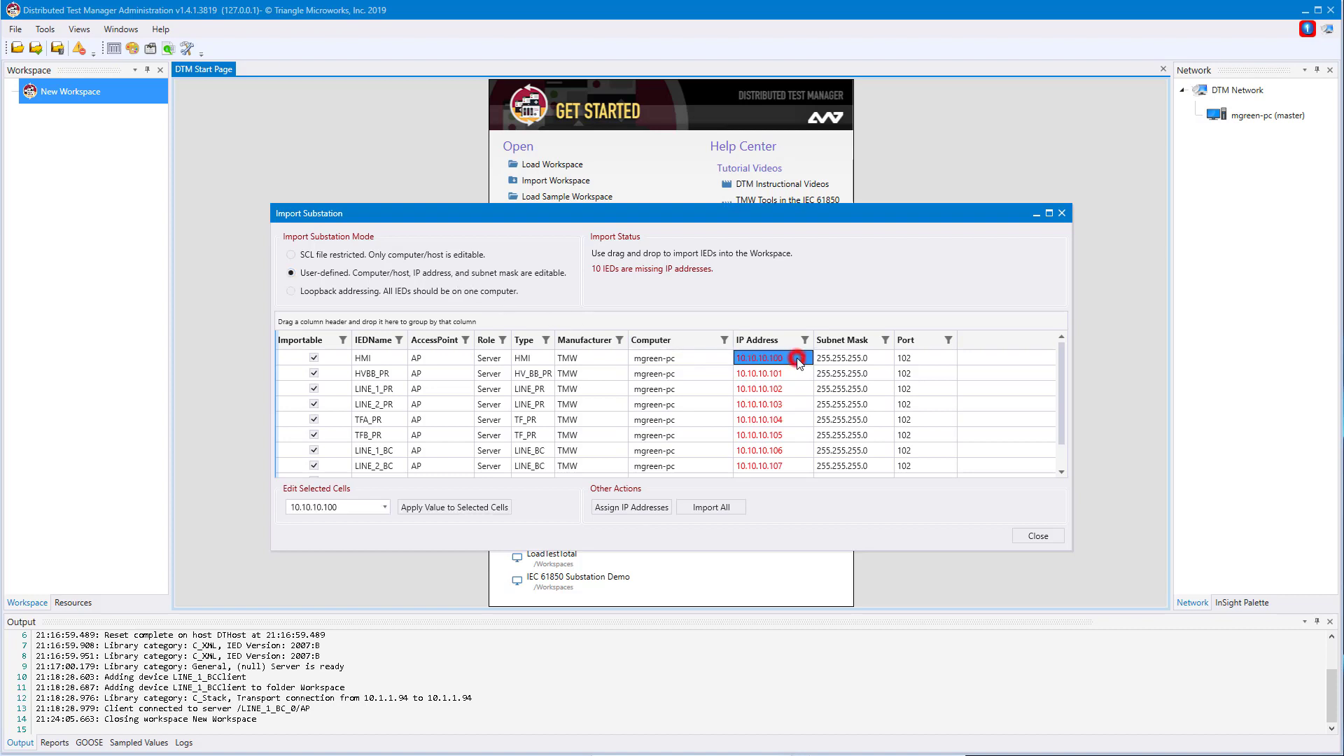
click(798, 359)
click(807, 358)
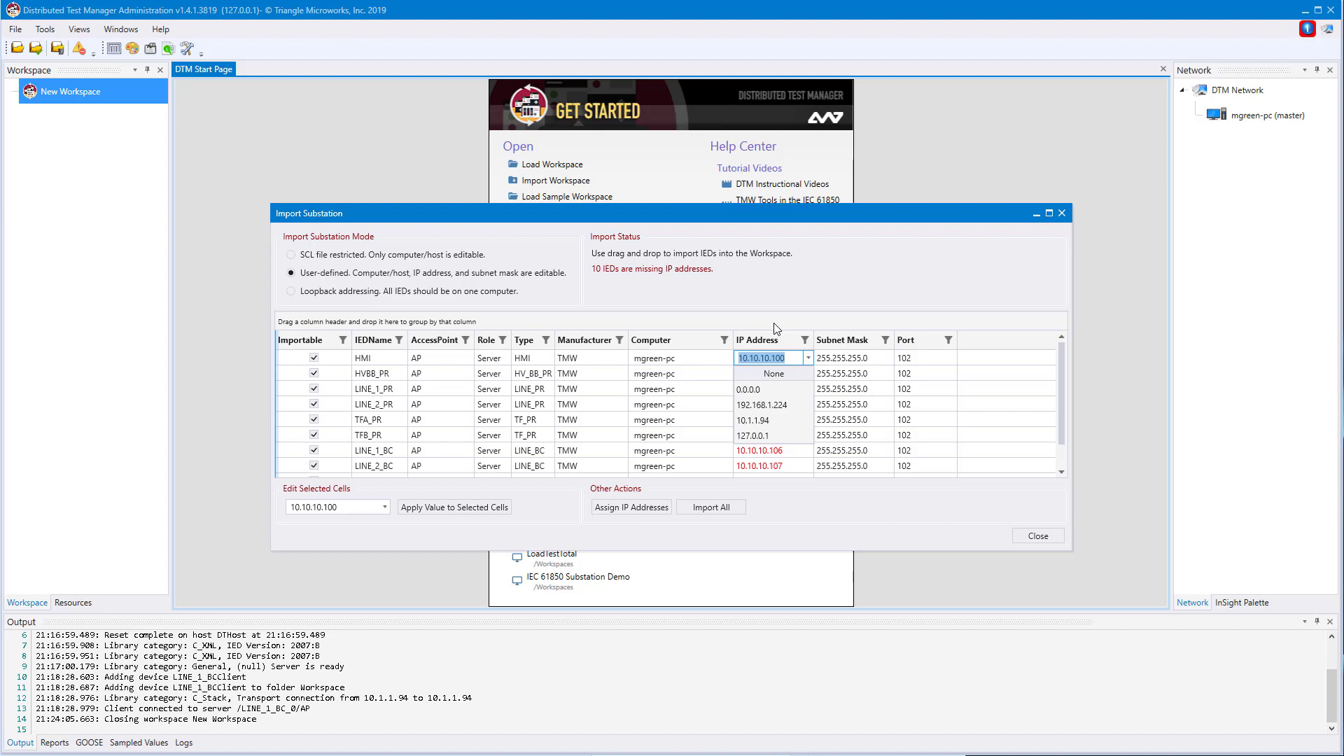
click(766, 301)
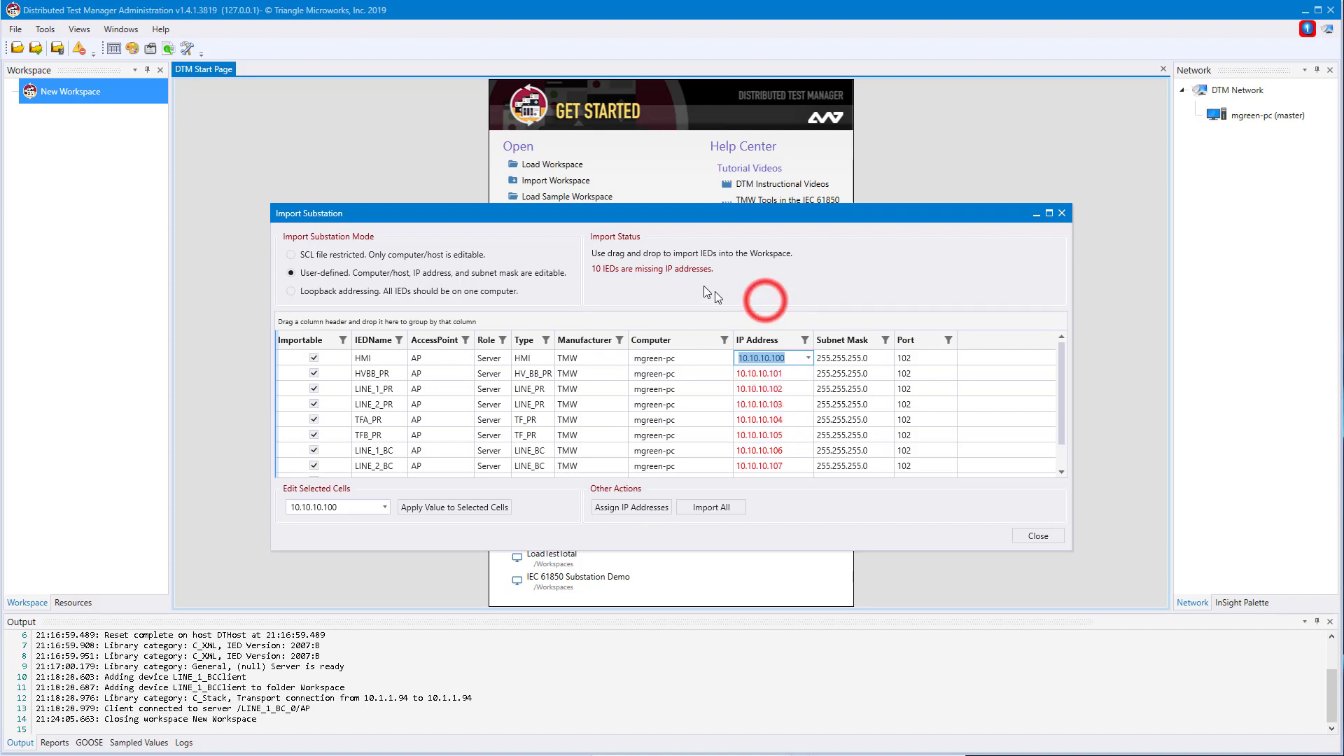
Step: Set the substation import to loopback addressing and add the HVBB_PR IED to the workspace
click(391, 290)
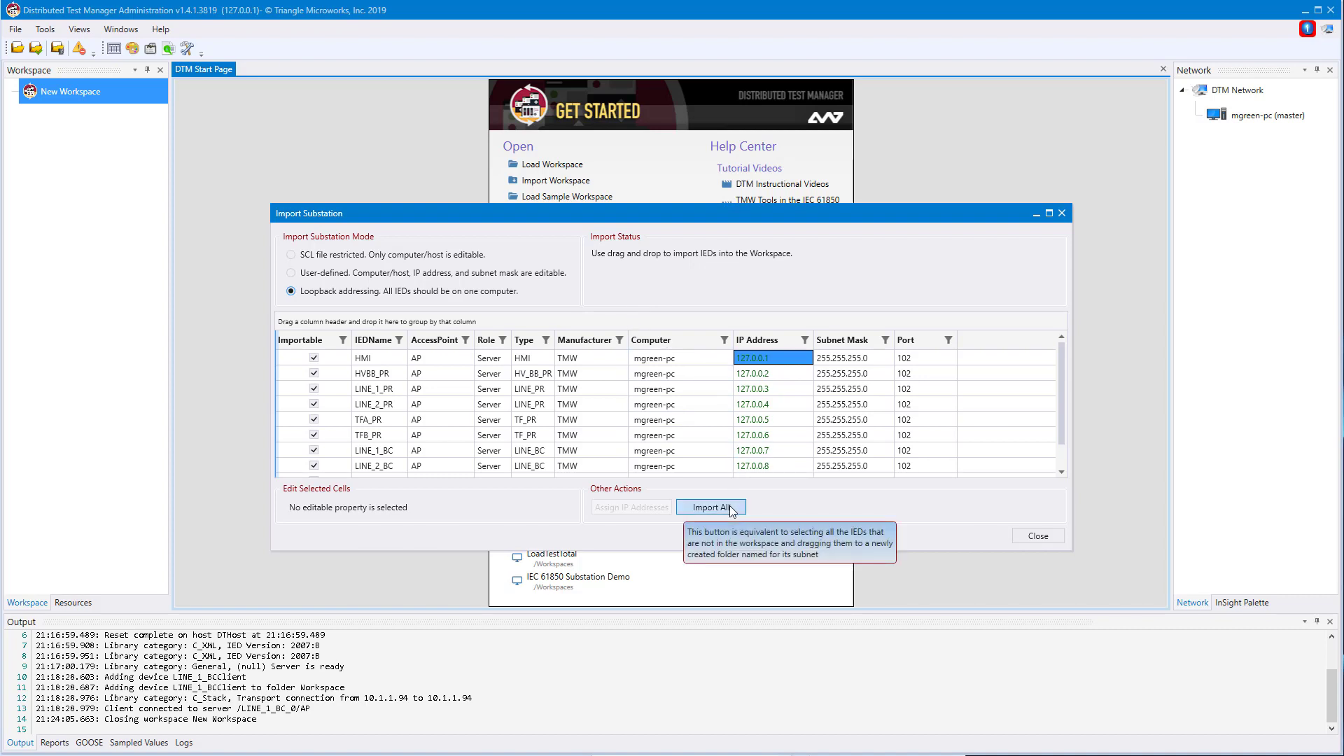
click(379, 374)
drag(378, 377, 88, 105)
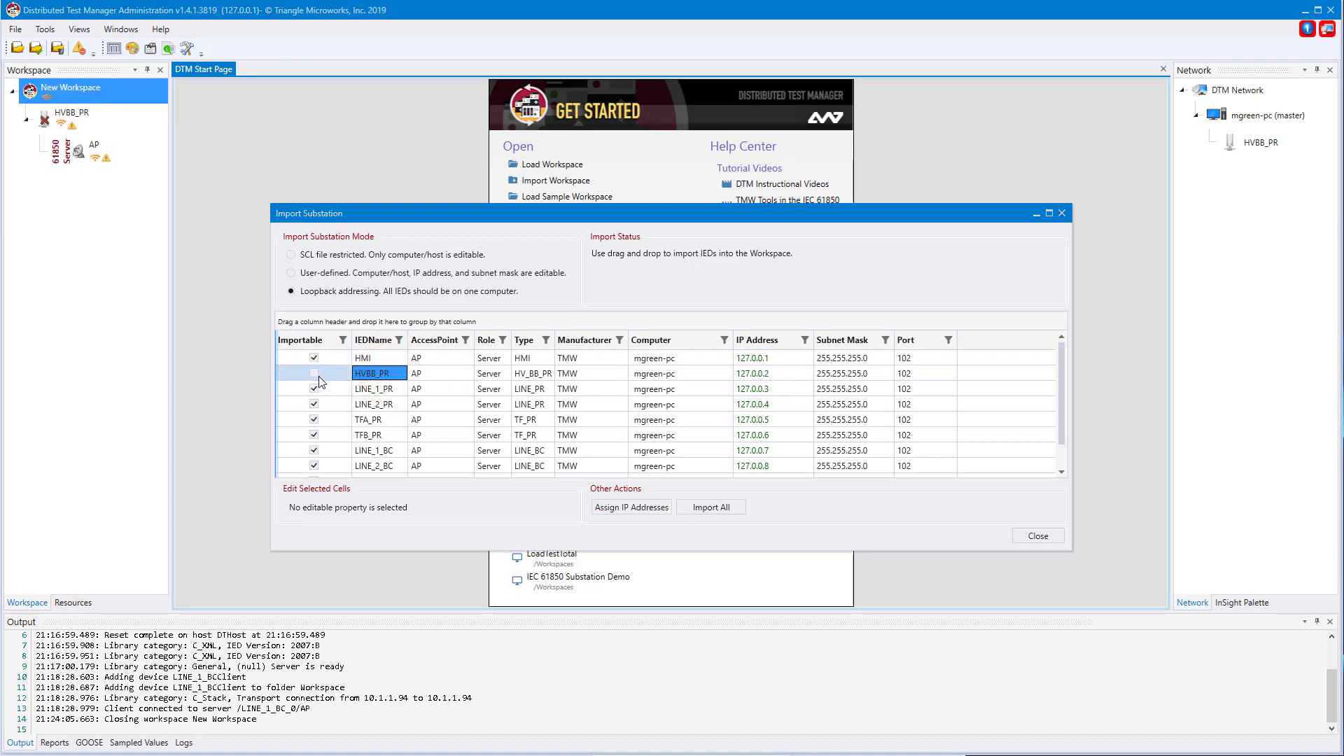
Step: Add the LINE_1_PR, LINE_2_PR, TFA_PR and TFB_PR IEDs to the workspace together
click(371, 389)
shift+click(371, 434)
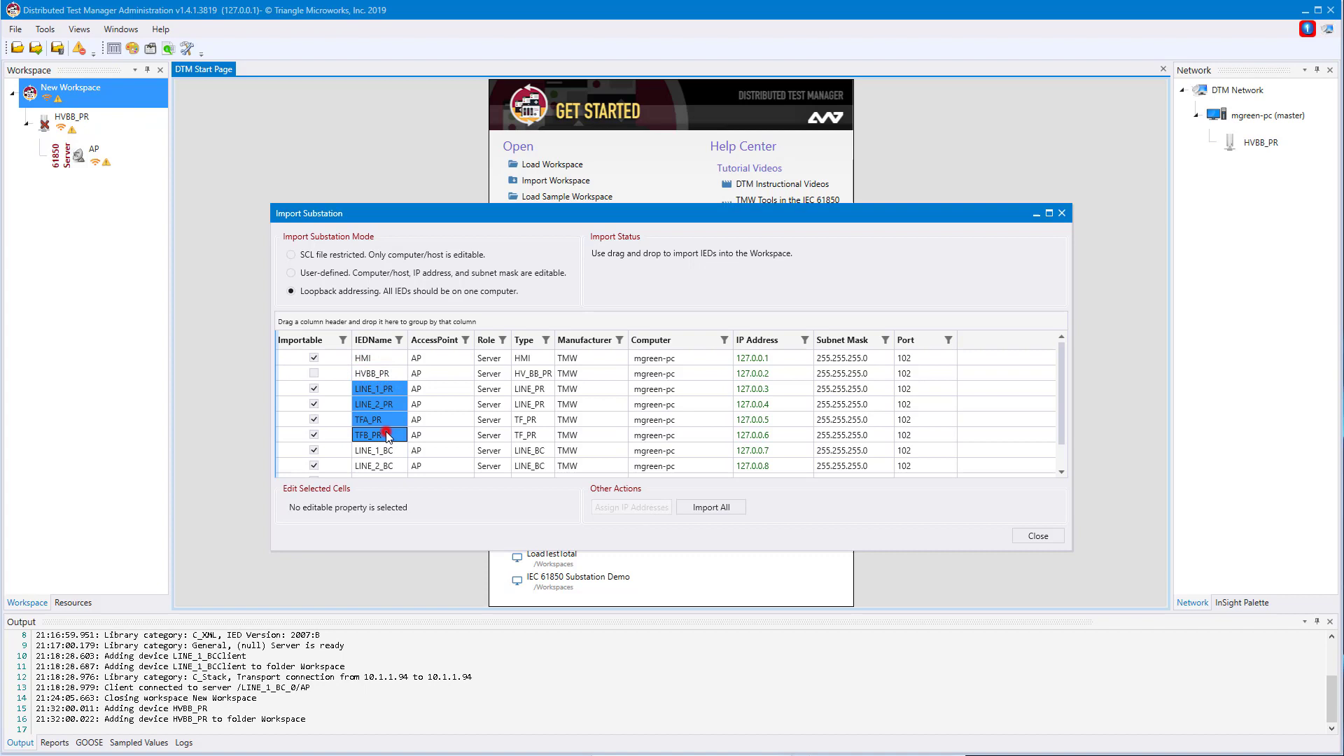
drag(371, 402, 77, 119)
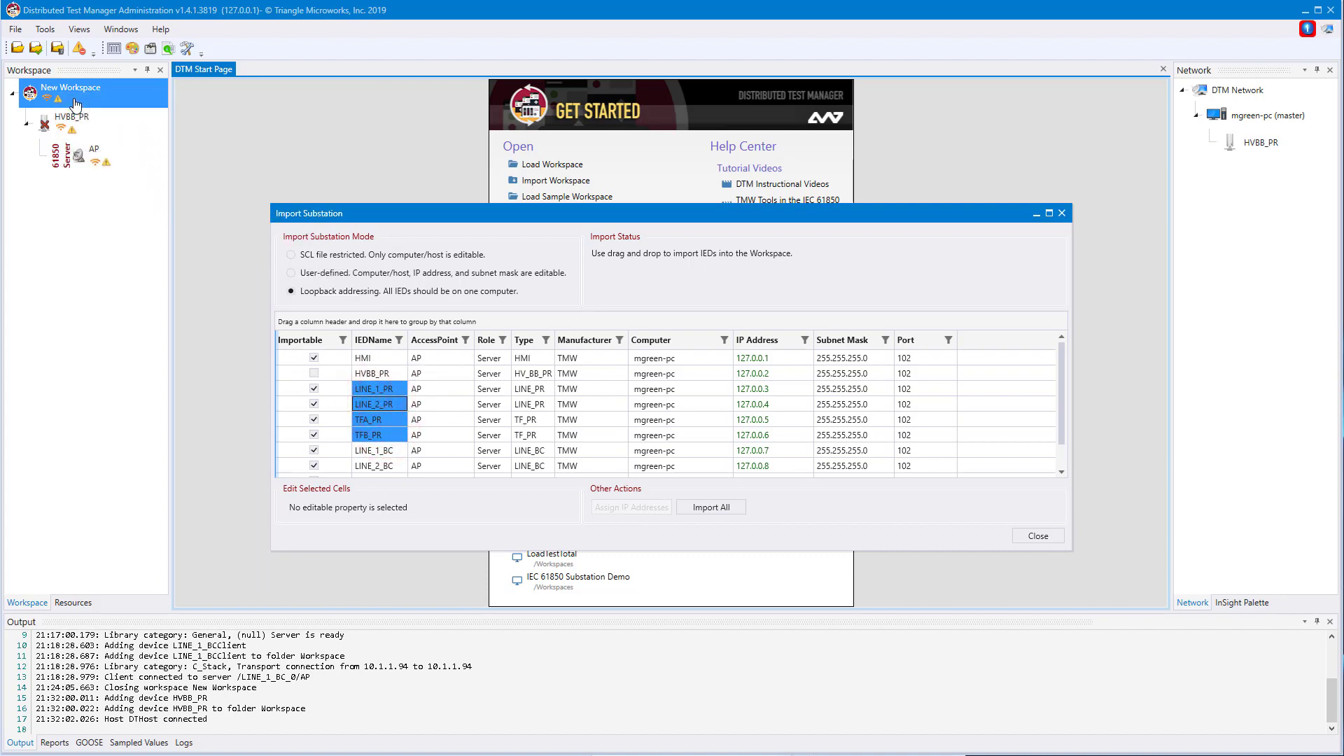